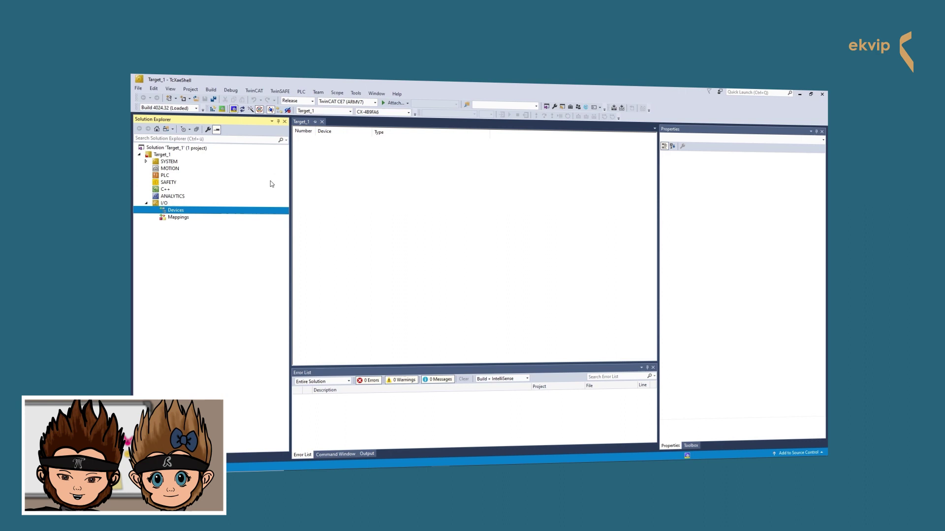
# - Restart the target in Config Mode and scan I/O > Devices, finding Beckhoff CCAT and EtherCAT
pyautogui.click(234, 110)
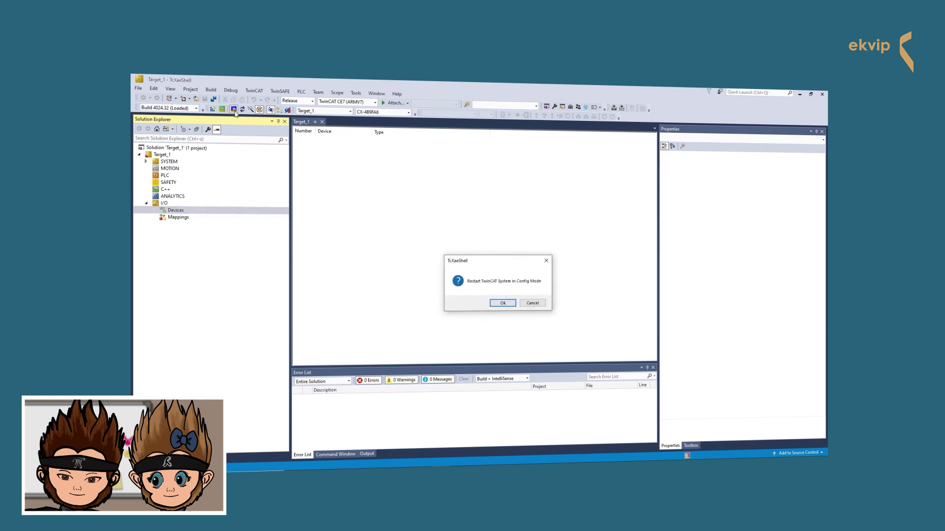
pyautogui.click(504, 304)
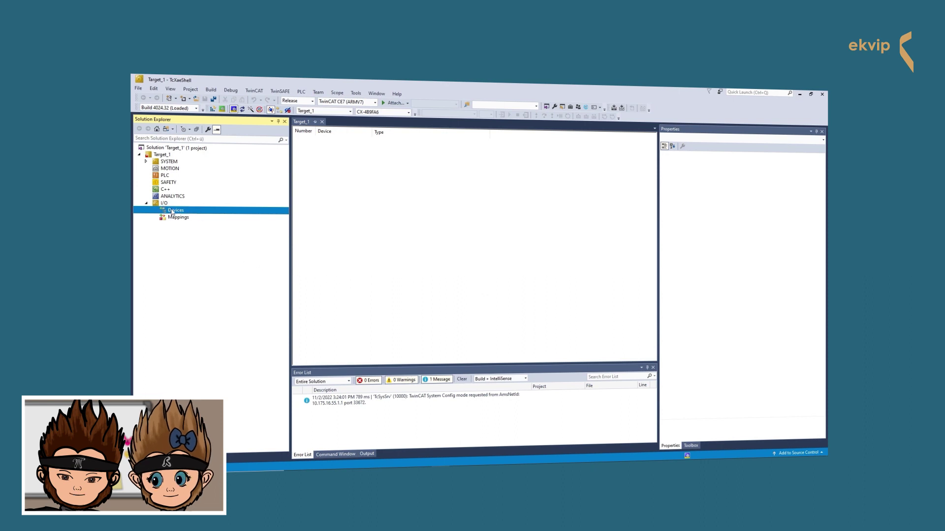
pyautogui.rightClick(172, 212)
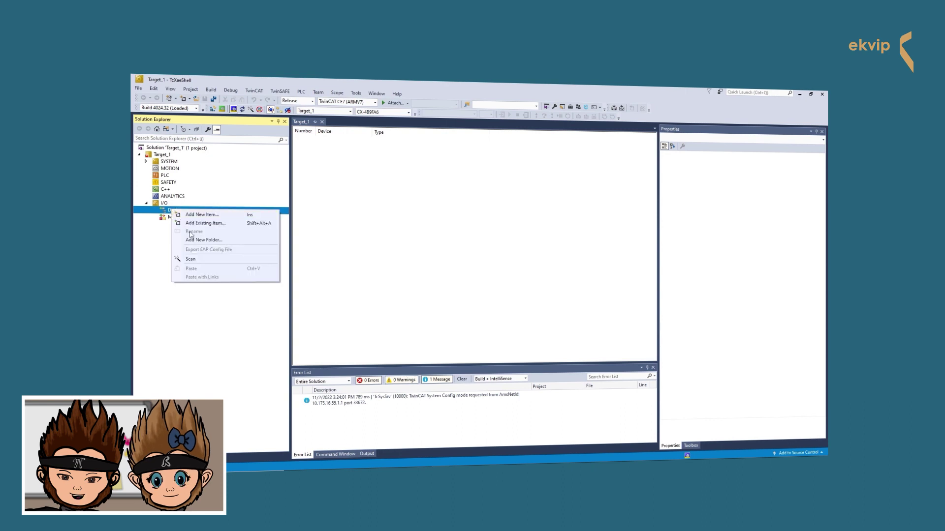
pyautogui.click(212, 263)
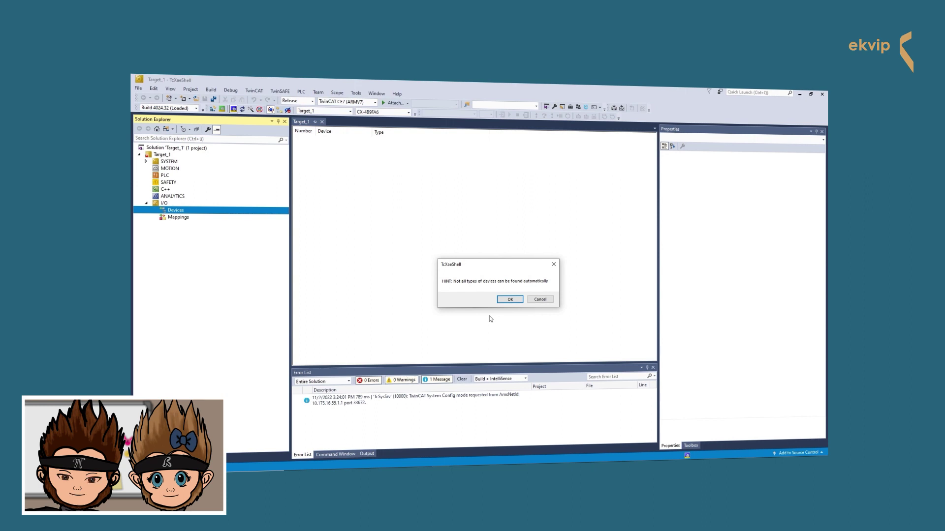
# - Import only Device 2 (EtherCAT), dropping Beckhoff CCAT, and scan it for boxes
pyautogui.click(510, 299)
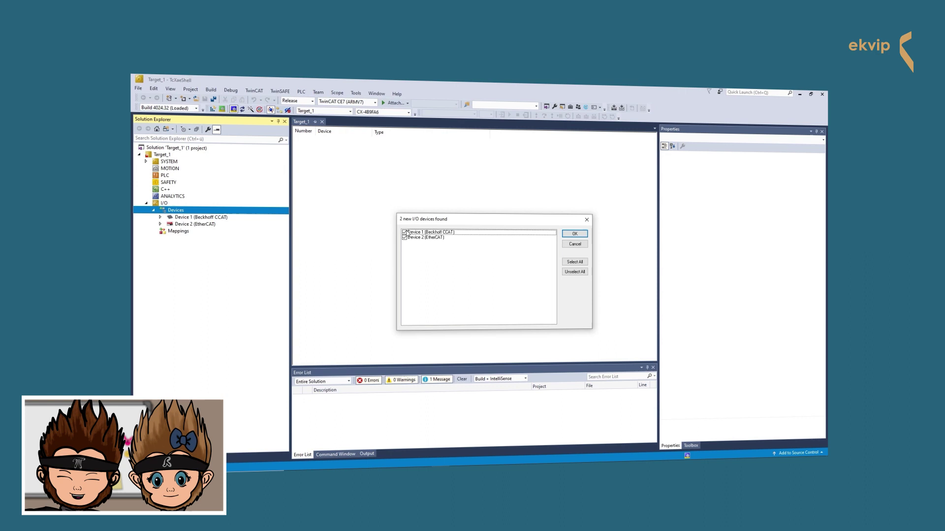
pyautogui.click(405, 232)
pyautogui.click(457, 239)
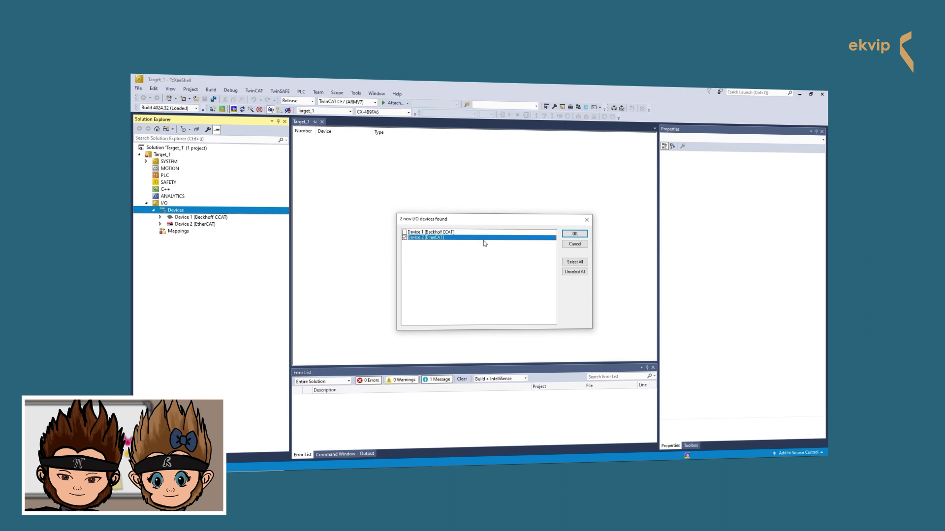
pyautogui.click(572, 234)
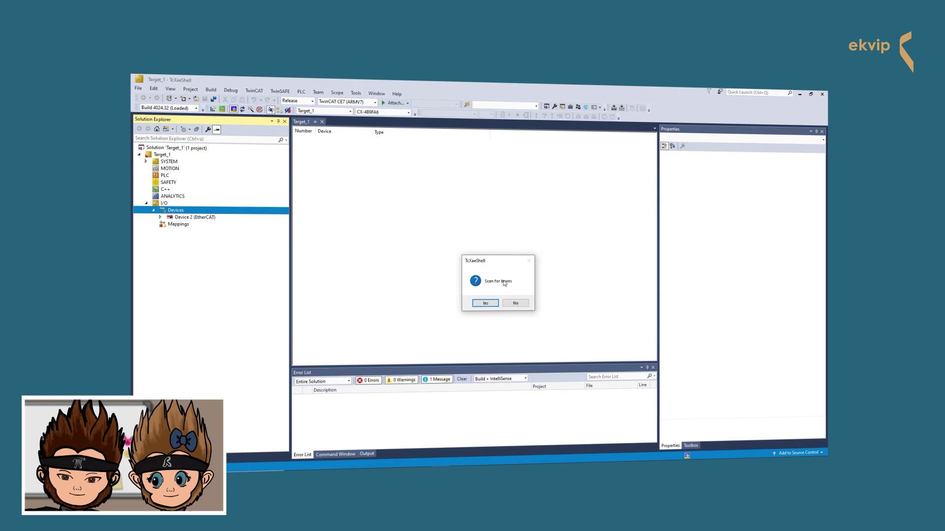
pyautogui.click(486, 304)
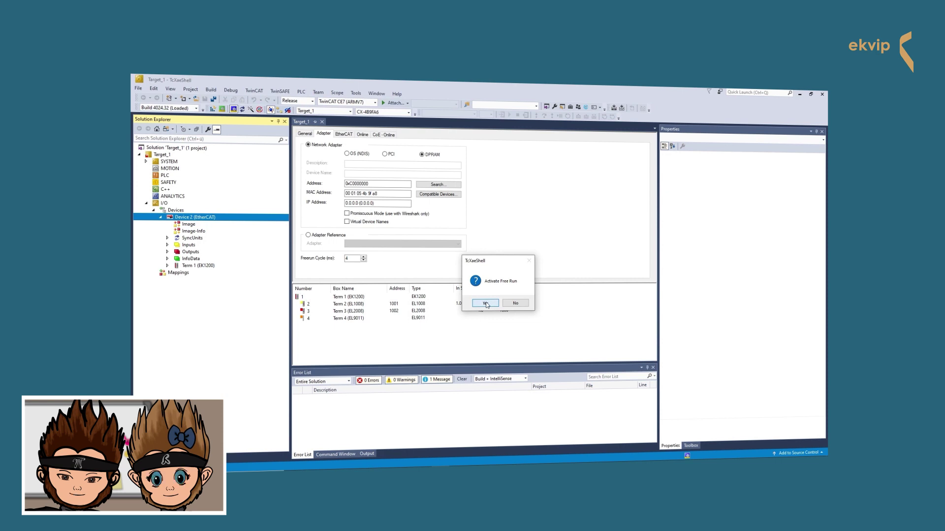
# - Answer the free-run prompt, expand EK1200 to review EL1008, EL2008, EL9011, then show Device 2 settings
pyautogui.click(486, 303)
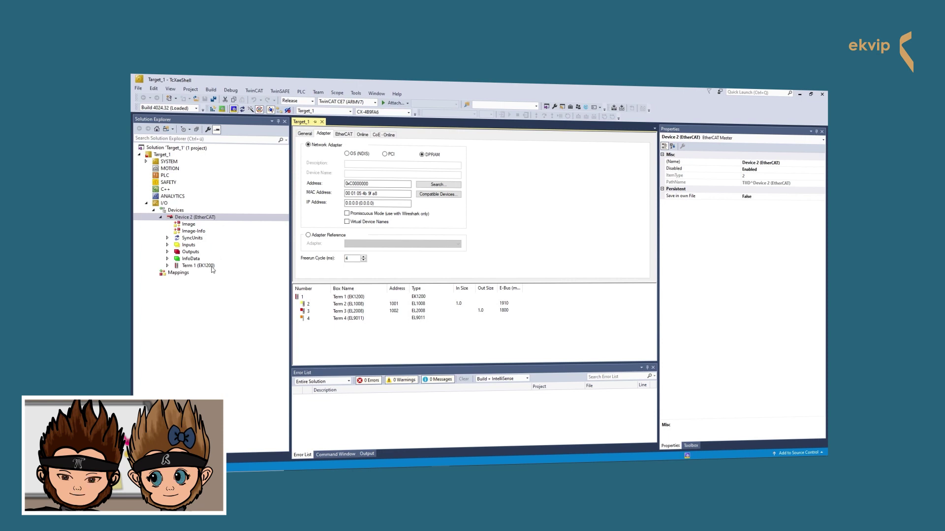
pyautogui.click(211, 267)
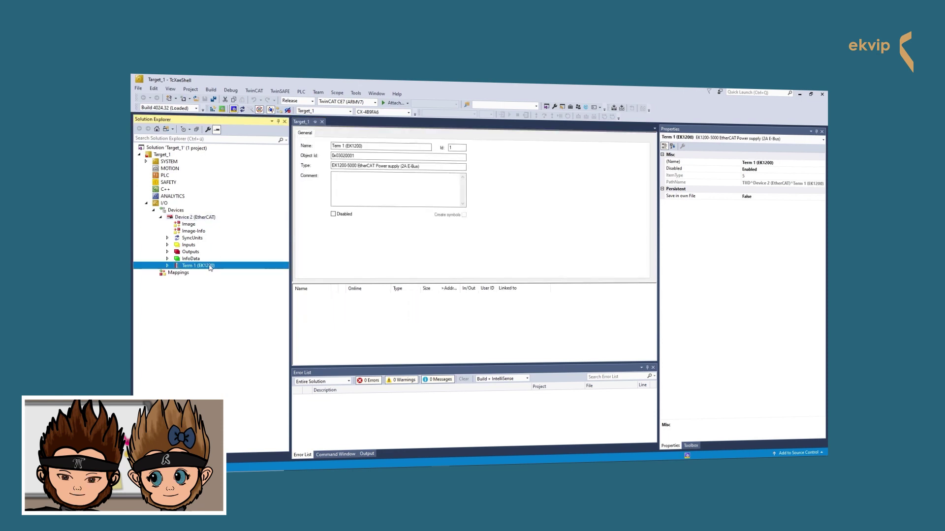
pyautogui.click(166, 266)
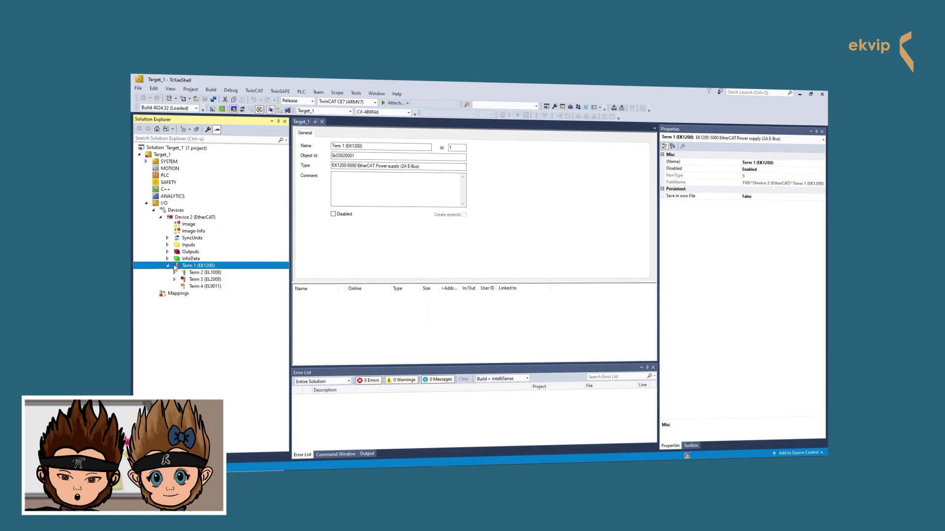
pyautogui.click(231, 274)
pyautogui.click(227, 280)
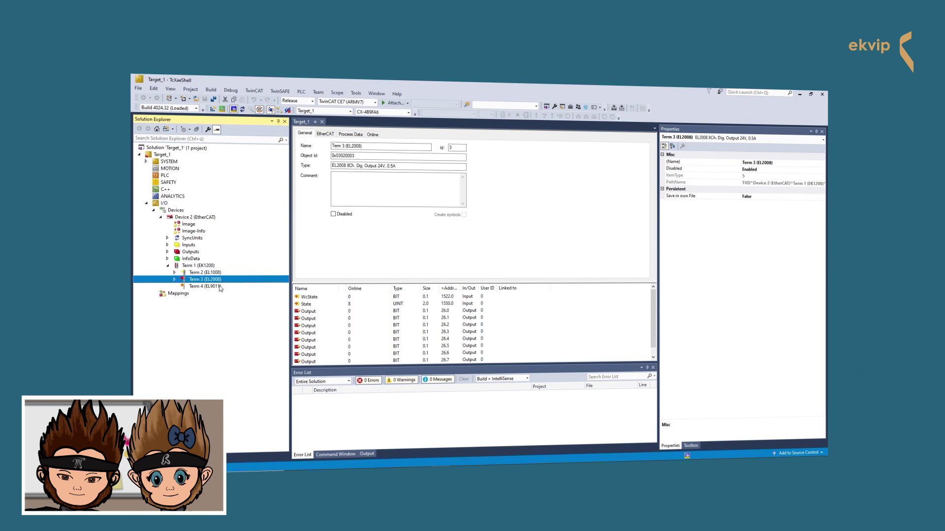
pyautogui.click(220, 287)
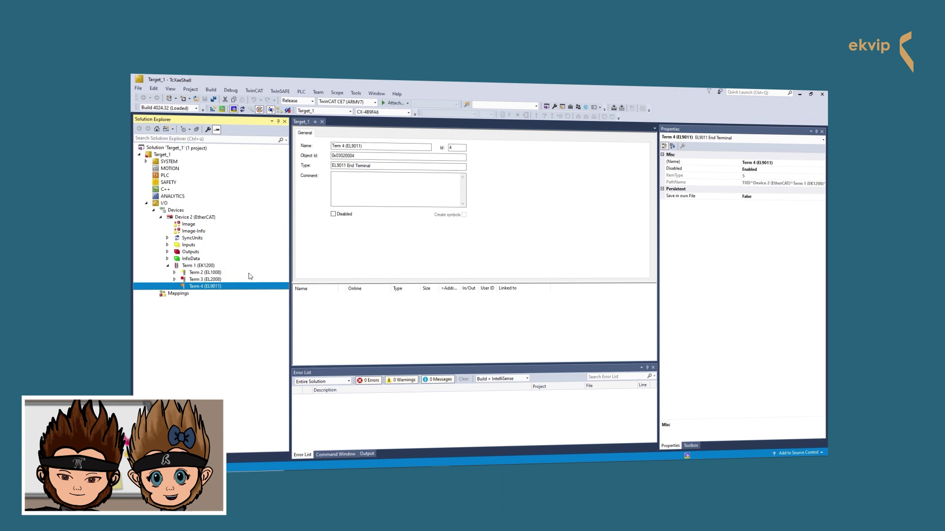
pyautogui.click(205, 221)
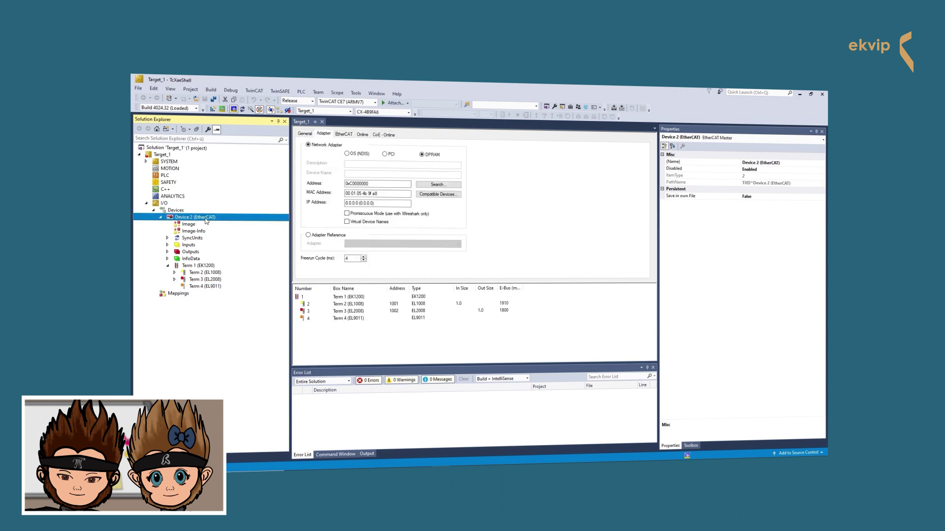
# - Remove the scanned Device 2 (EtherCAT) together with all its terminals
pyautogui.rightClick(207, 220)
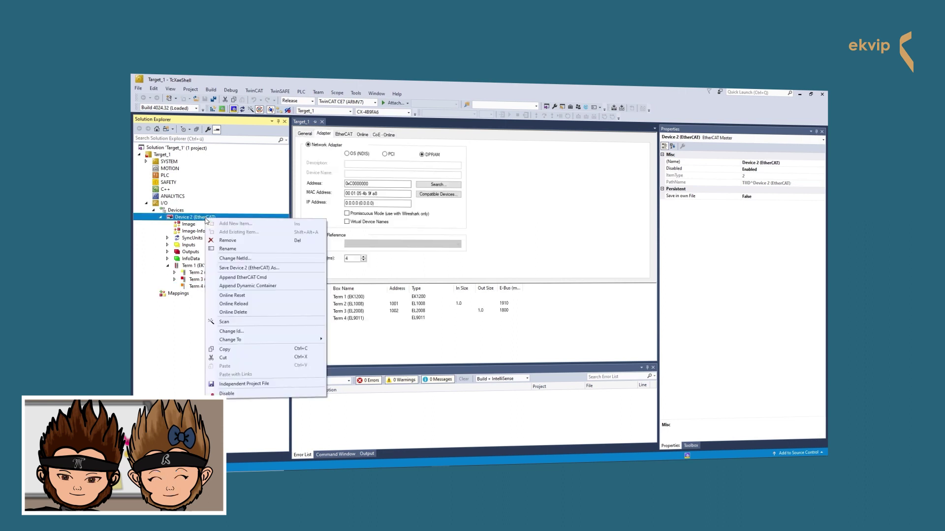
pyautogui.click(254, 246)
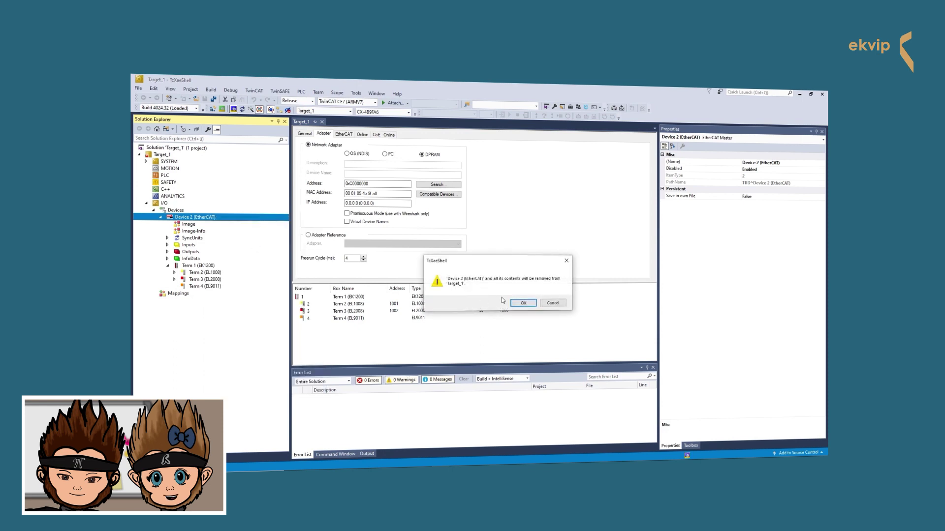
pyautogui.click(517, 304)
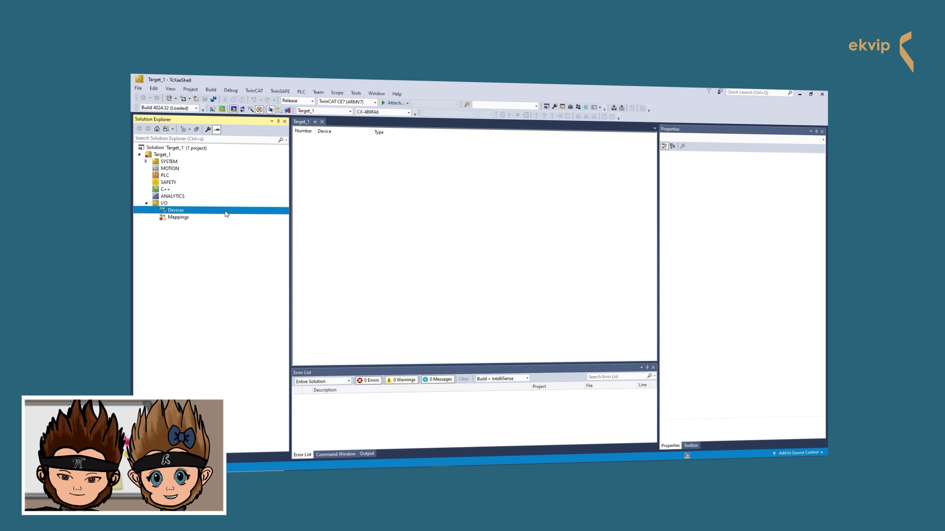
# - Add a new empty EtherCAT Master under Devices as Device 1 (EtherCAT)
pyautogui.rightClick(225, 213)
pyautogui.click(241, 217)
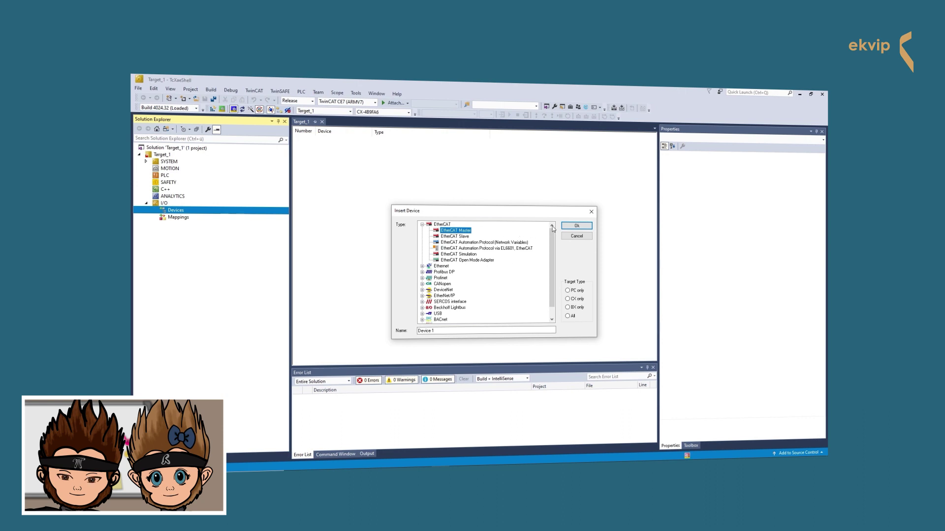
pyautogui.click(587, 228)
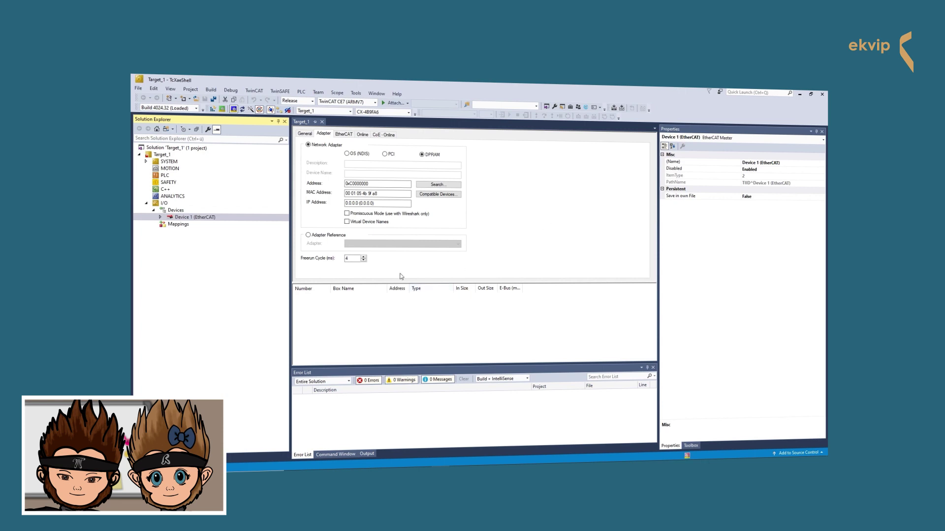
# - Insert an EK1200-5000 power-supply coupler under Device 1 (EtherCAT) as Term 1
pyautogui.rightClick(205, 218)
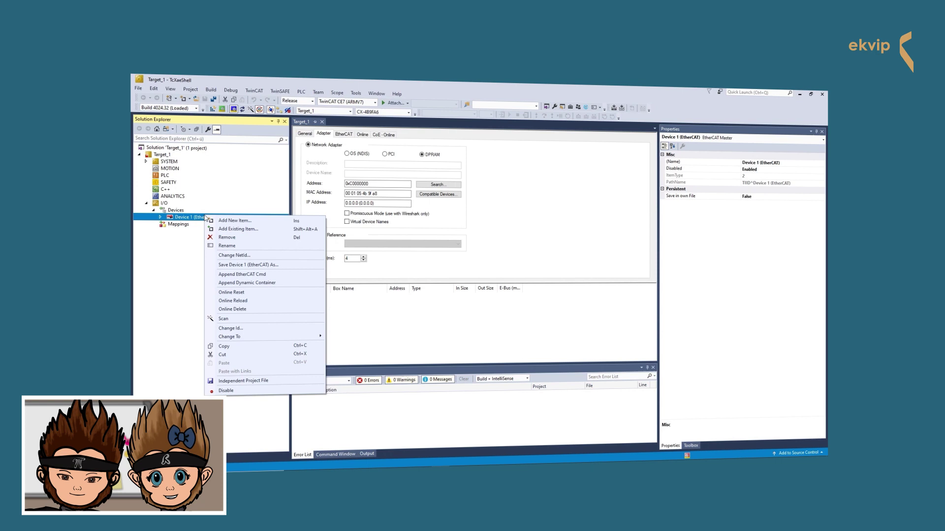
pyautogui.click(231, 221)
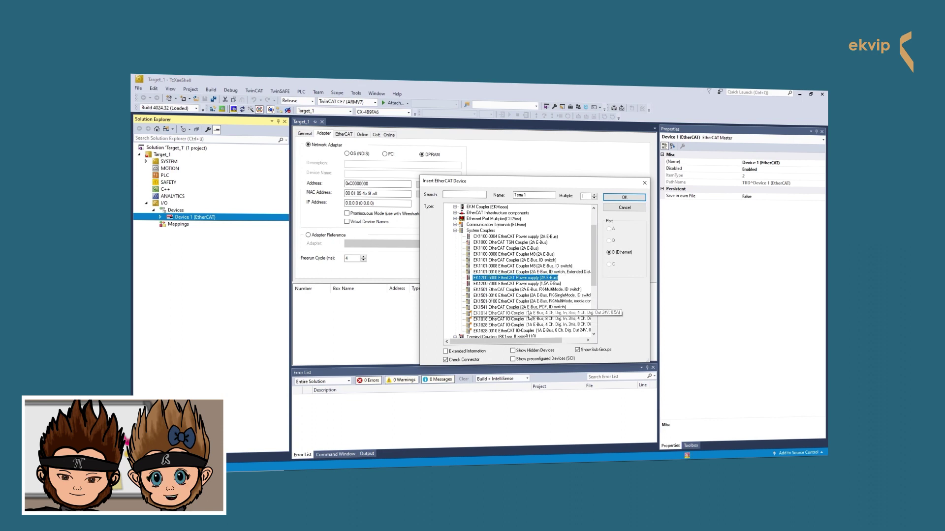
pyautogui.moveTo(594, 274); pyautogui.dragTo(591, 278)
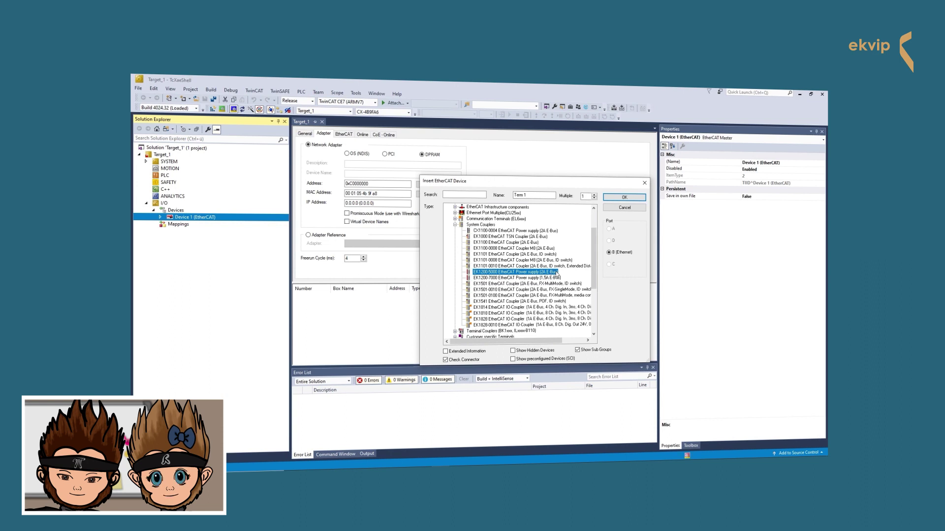
pyautogui.click(468, 195)
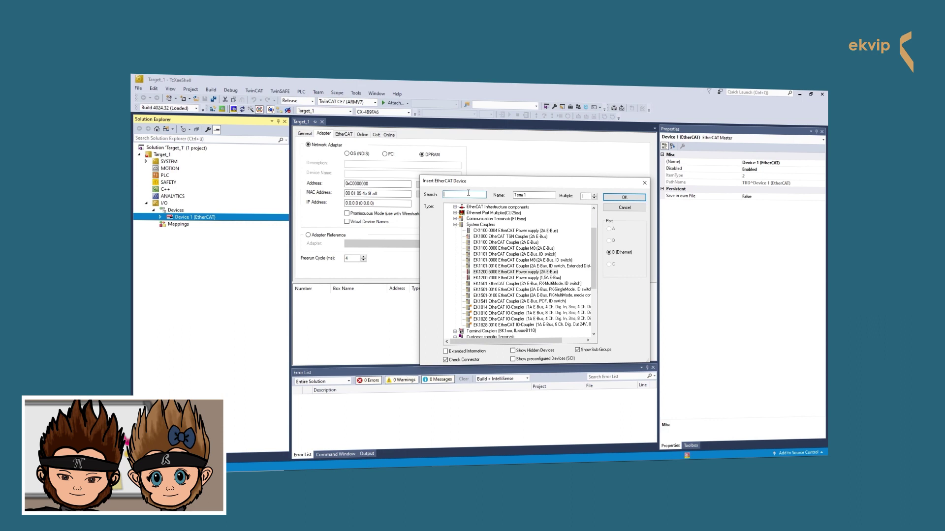
pyautogui.click(518, 273)
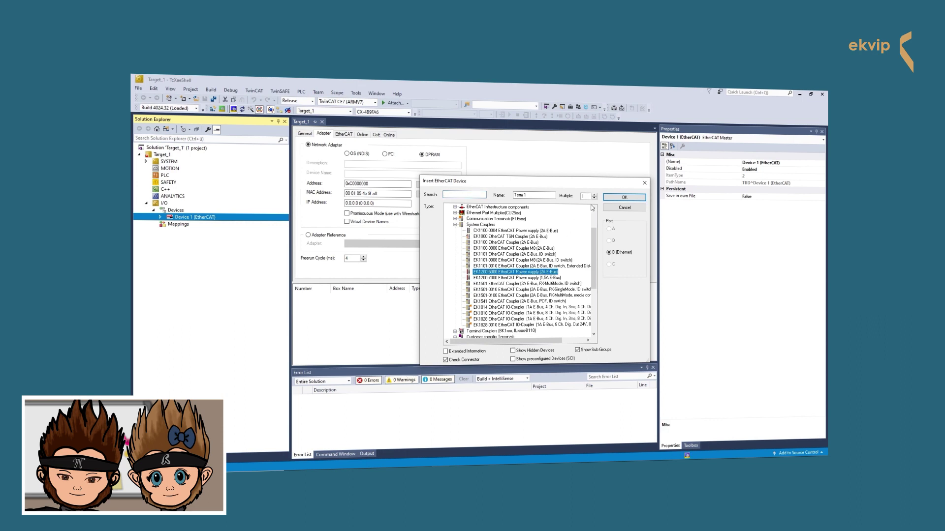
pyautogui.click(615, 199)
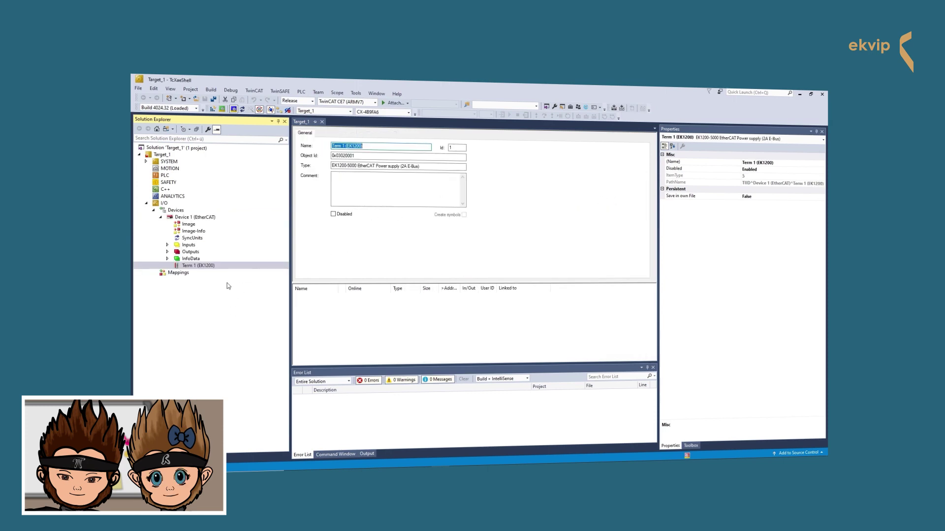
# - Add an EL1008 8-channel digital input terminal after the EK1200 coupler as Term 2
pyautogui.click(196, 266)
pyautogui.rightClick(209, 268)
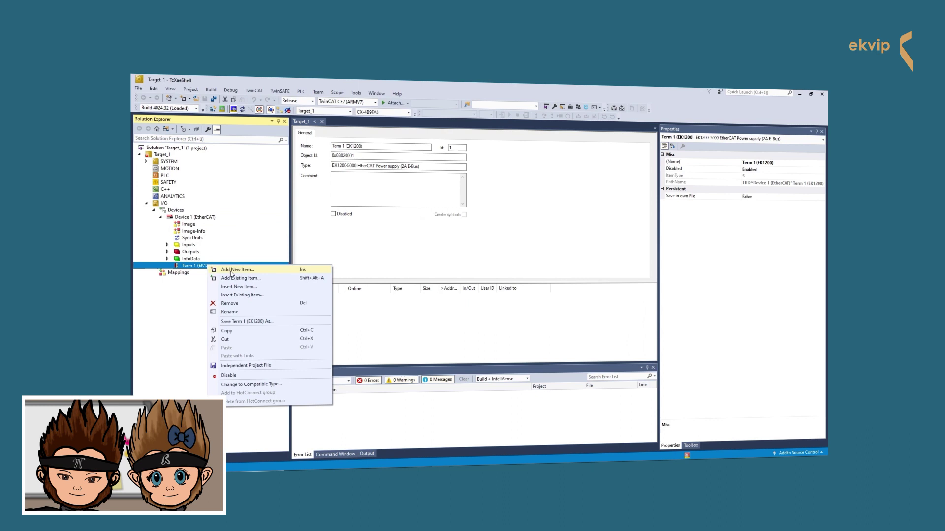
pyautogui.click(235, 271)
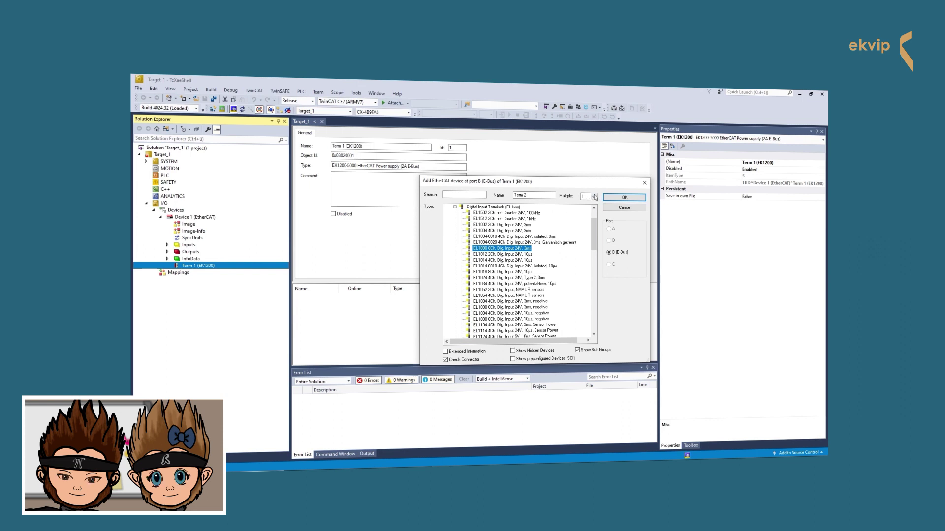
pyautogui.click(593, 196)
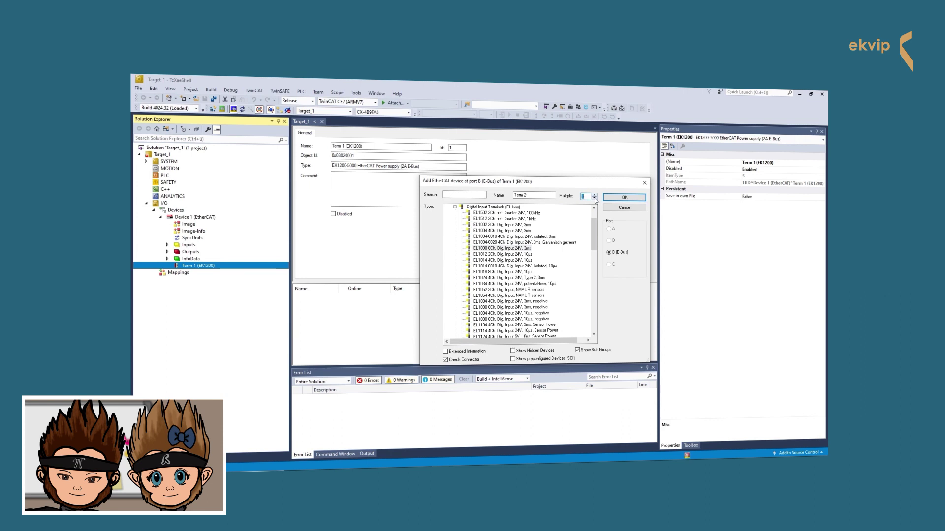
pyautogui.click(624, 197)
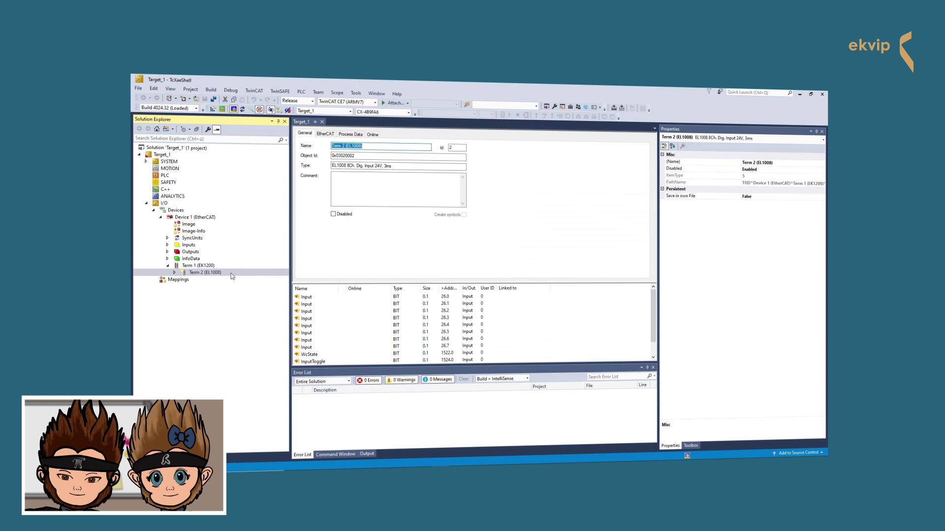
# - Choose an EL2008 8-channel digital output terminal to follow the EL1008
pyautogui.click(230, 276)
pyautogui.rightClick(232, 277)
pyautogui.click(241, 281)
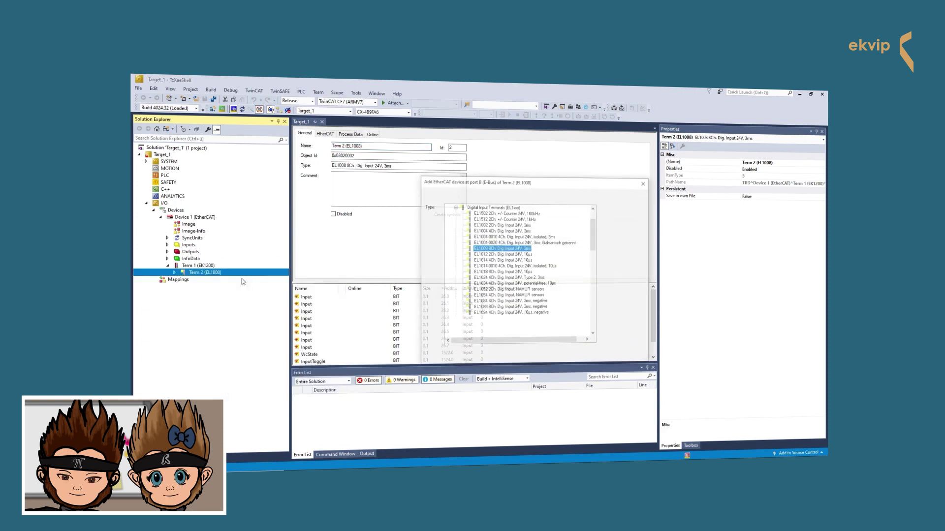
pyautogui.click(453, 196)
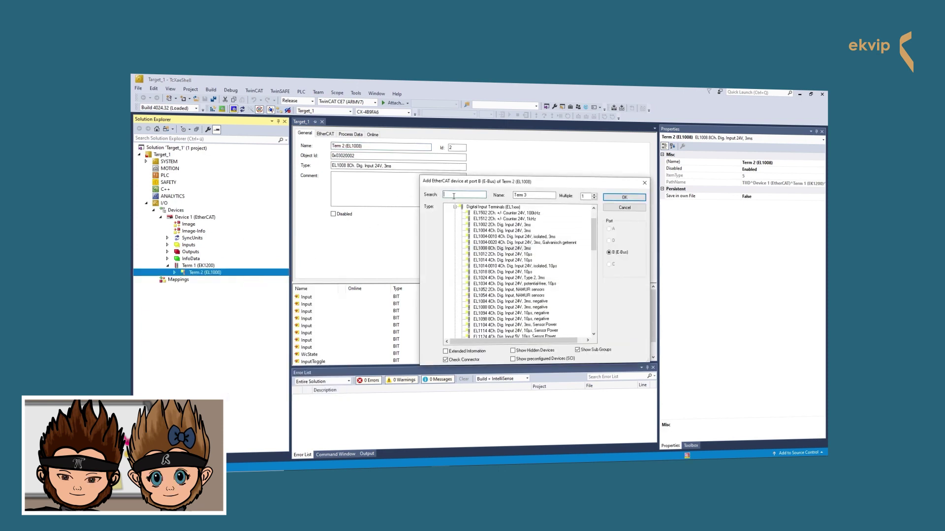
pyautogui.write('EL200')
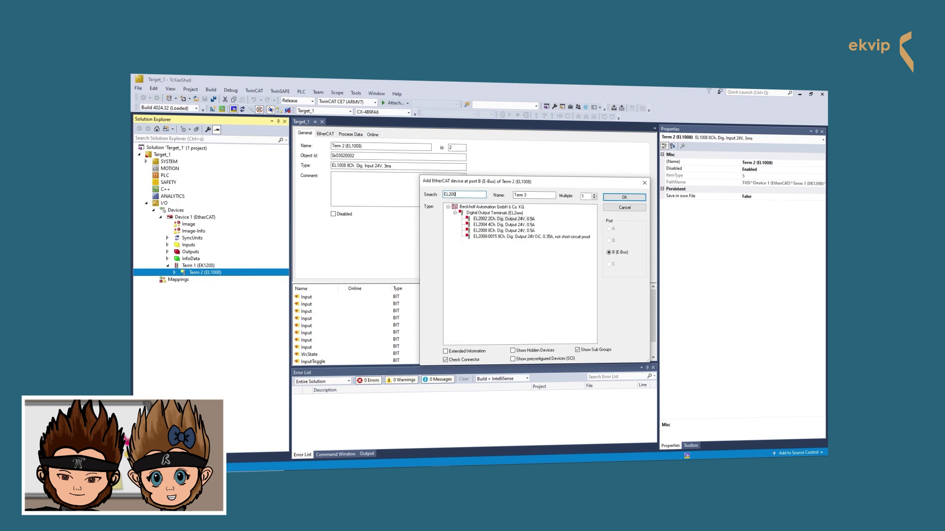
pyautogui.write('8')
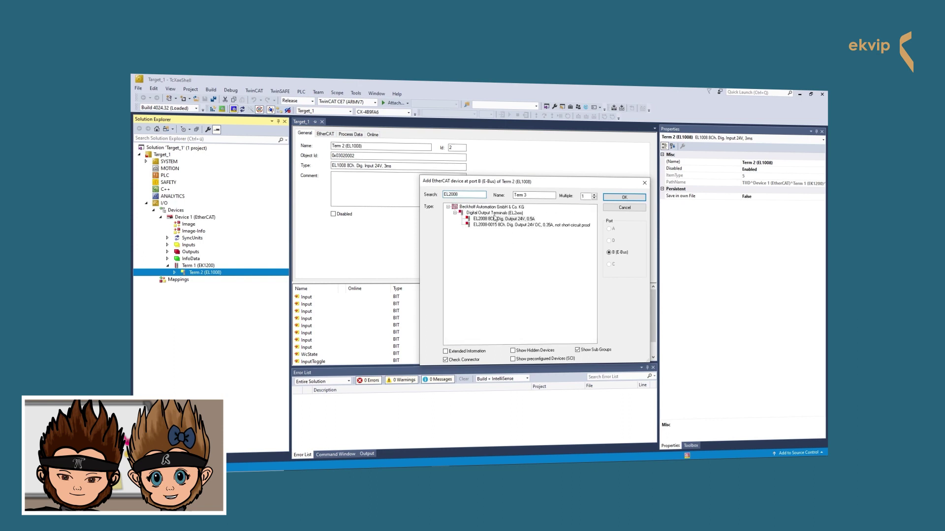
pyautogui.click(495, 220)
# - Insert the EL2008 as Term 3, then add an EL9011 end terminal after it as Term 4
pyautogui.click(624, 197)
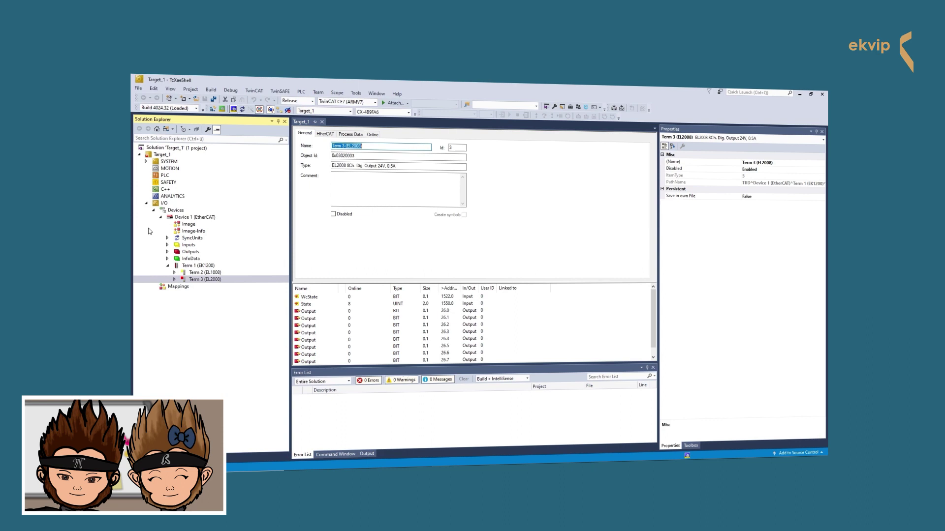
pyautogui.click(201, 281)
pyautogui.rightClick(201, 280)
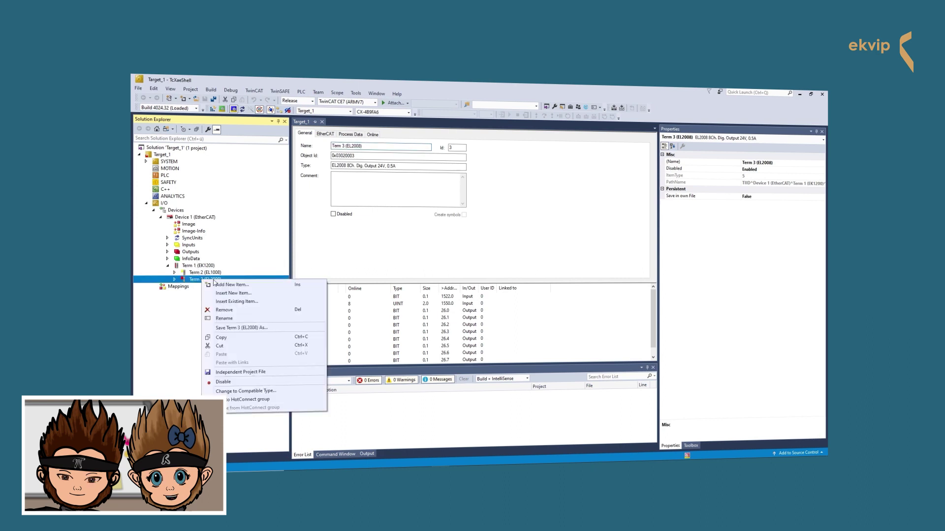
pyautogui.click(225, 289)
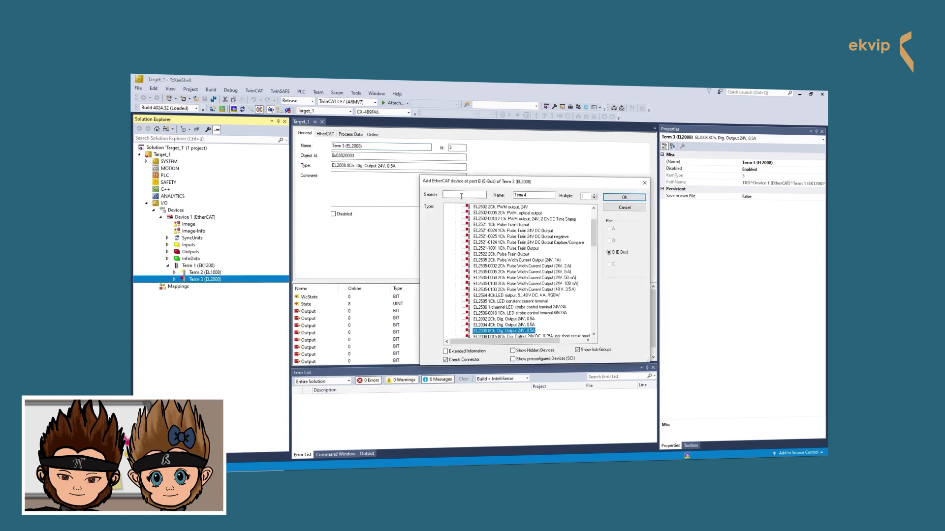
pyautogui.click(470, 195)
pyautogui.write('EL9011')
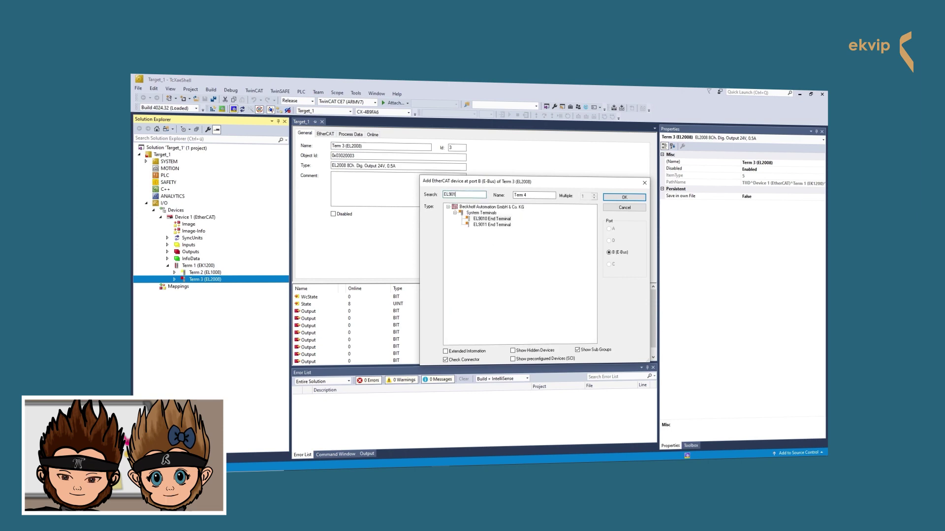
pyautogui.click(494, 219)
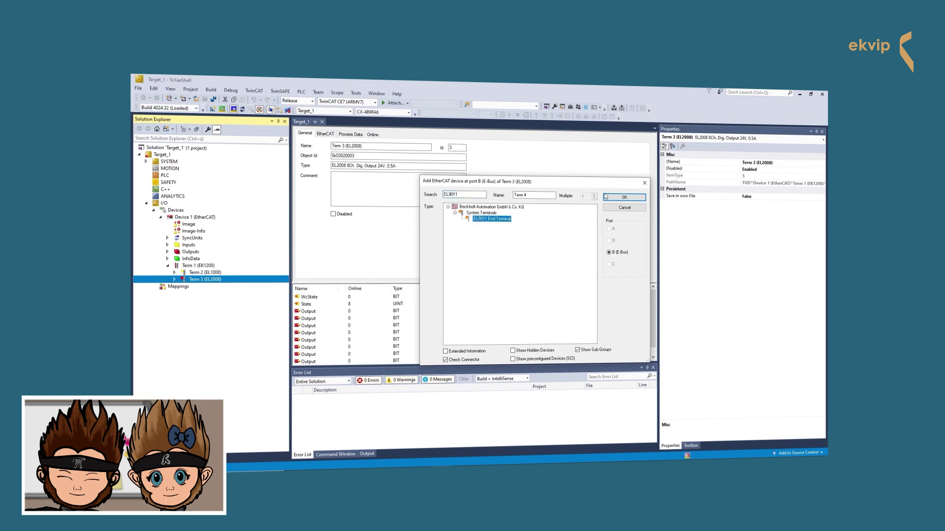
pyautogui.click(610, 199)
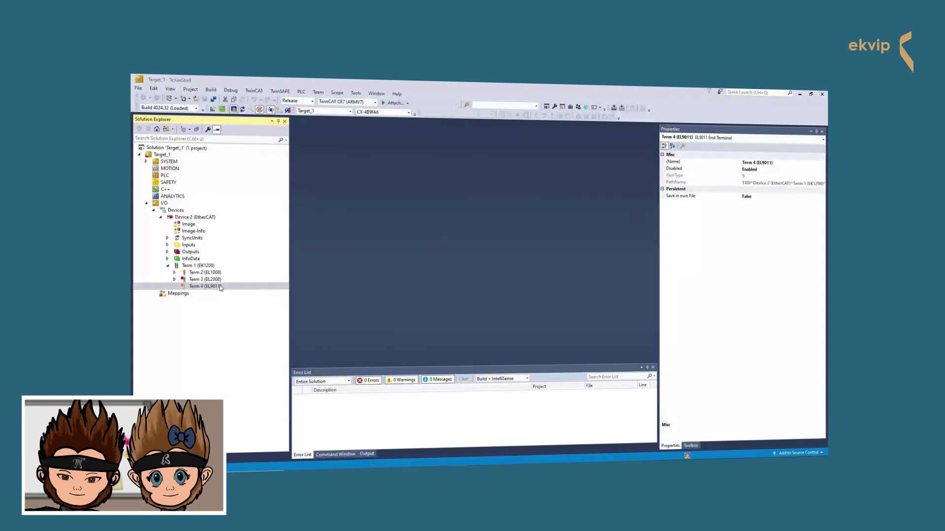
# - Delete the EL9011 end terminal from the EK1200 chain
pyautogui.click(220, 288)
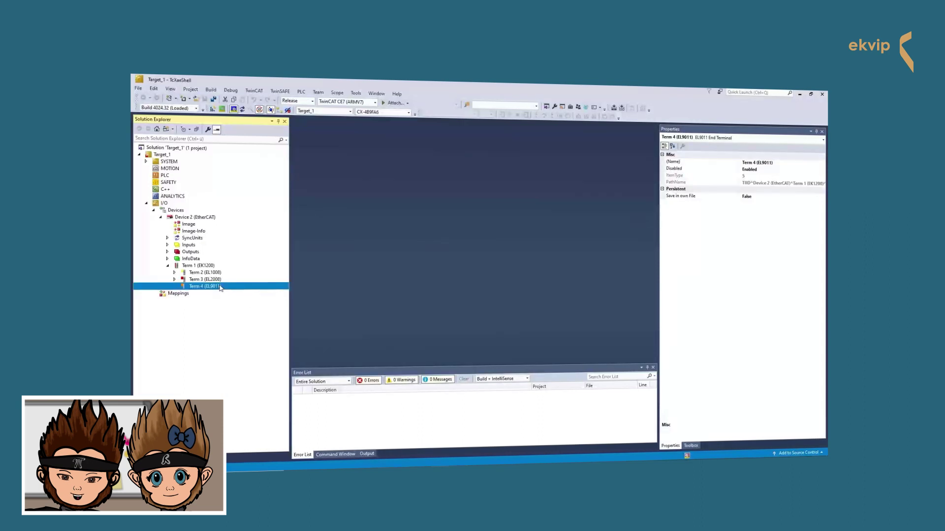
pyautogui.rightClick(219, 287)
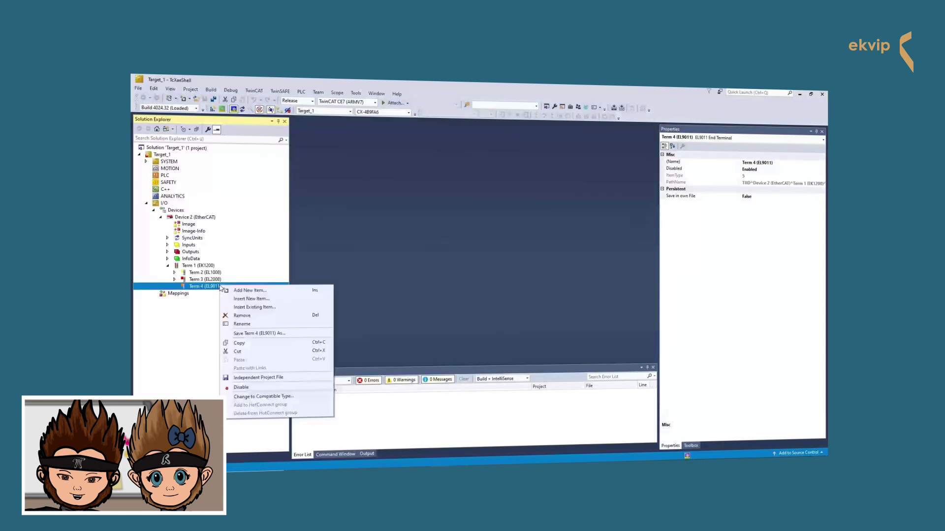
pyautogui.click(244, 318)
pyautogui.click(522, 302)
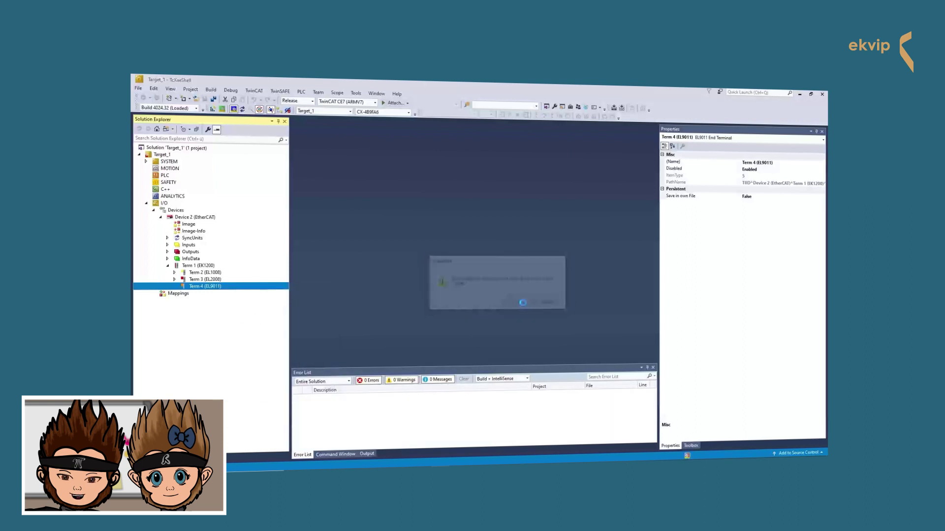
# - Add an EK1110 EtherCAT extension under the EK1200 coupler as Term 4
pyautogui.rightClick(202, 267)
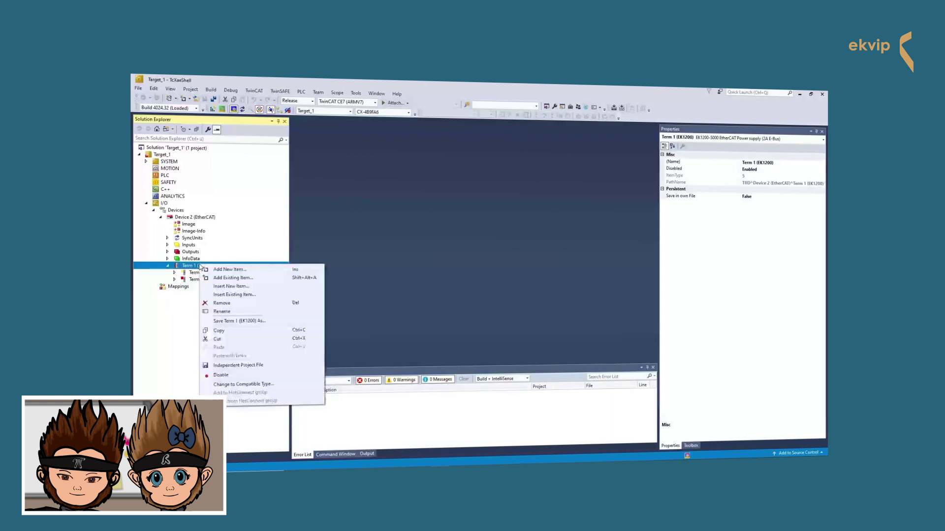
pyautogui.click(224, 270)
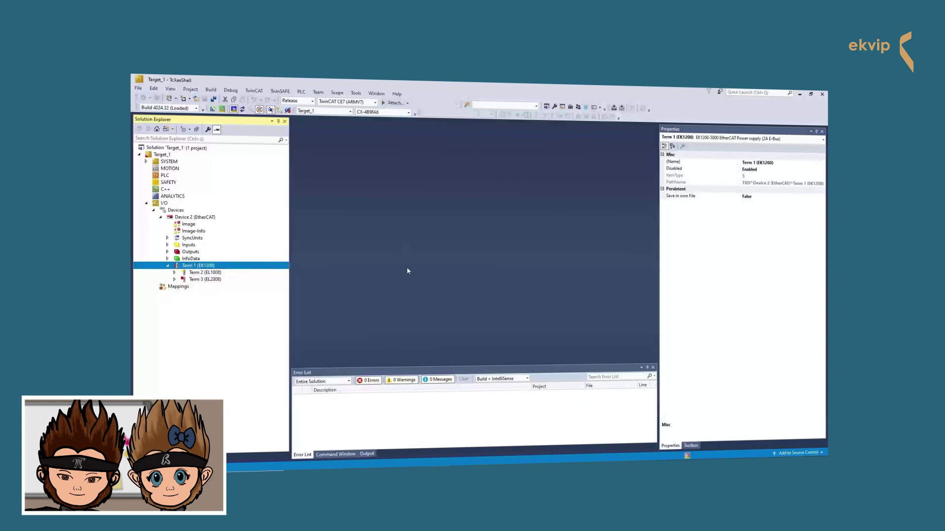
pyautogui.click(421, 195)
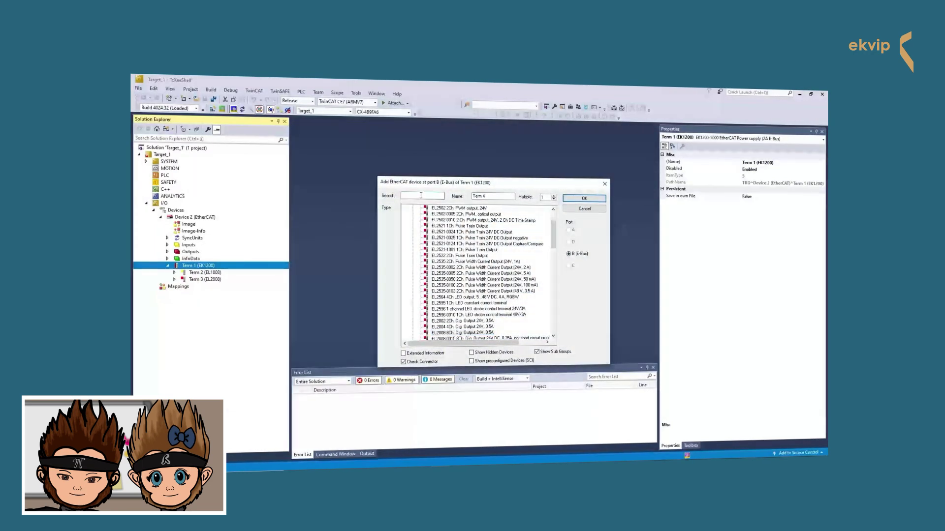
pyautogui.write('EK111')
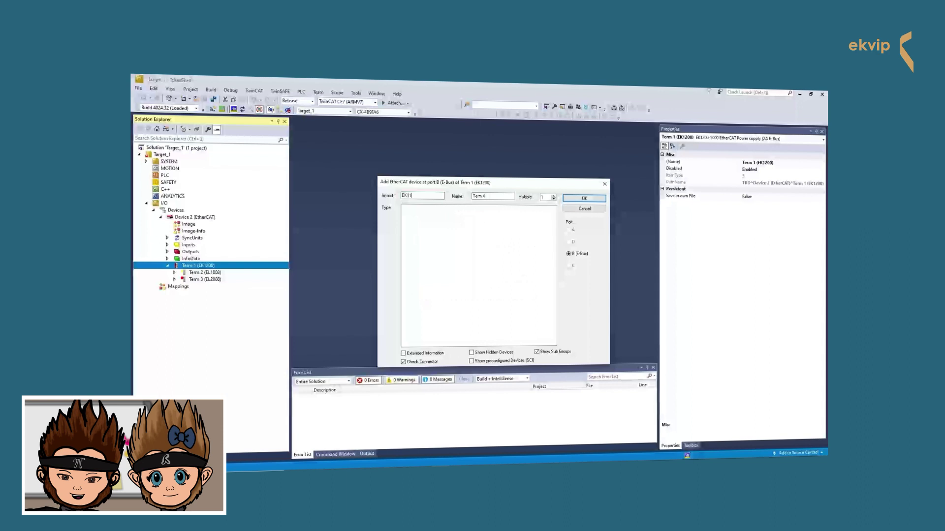
pyautogui.write('0')
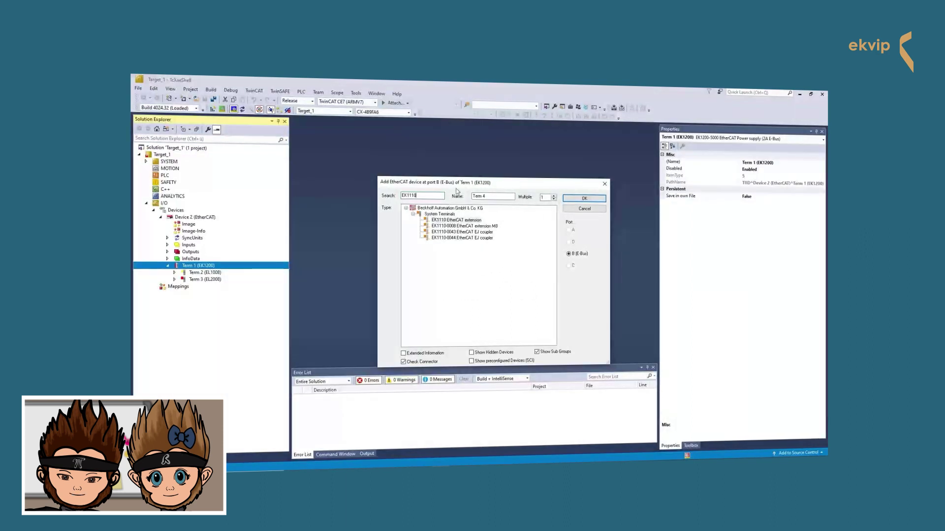
pyautogui.click(466, 221)
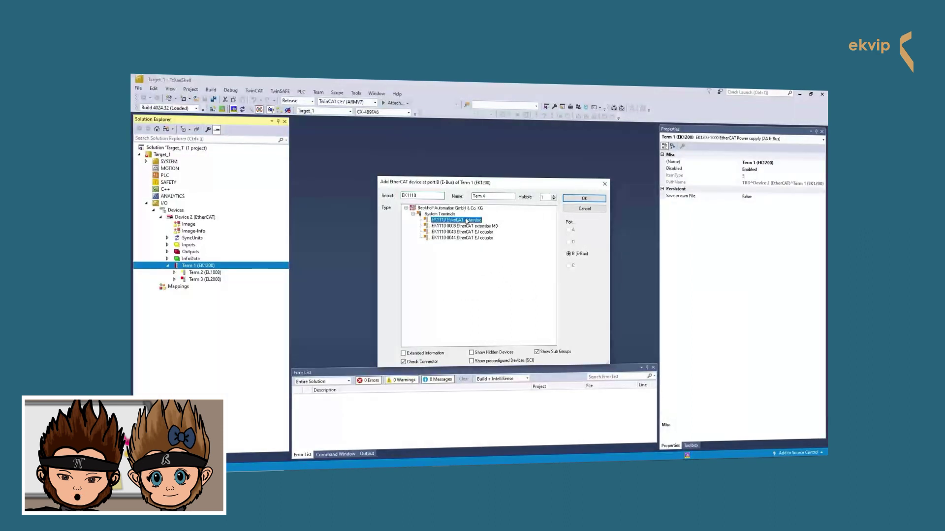
pyautogui.click(583, 200)
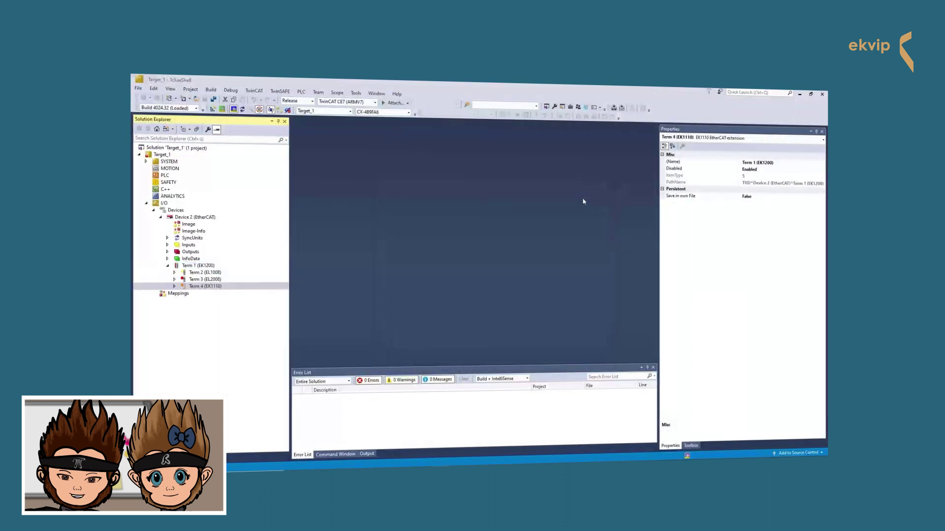
# - Insert an EK1100 EtherCAT coupler directly under Device 2 (EtherCAT) as Term 5
pyautogui.click(214, 220)
pyautogui.rightClick(214, 219)
pyautogui.click(224, 224)
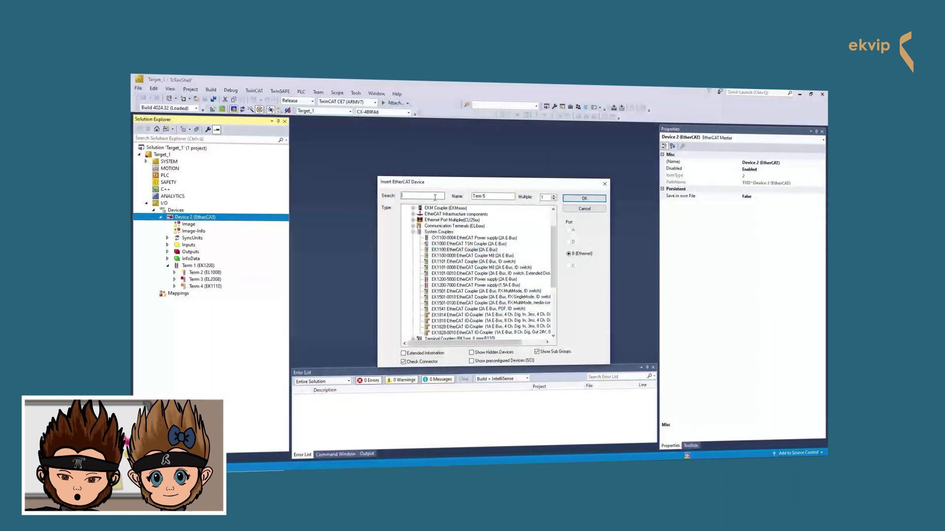
pyautogui.write('EK11')
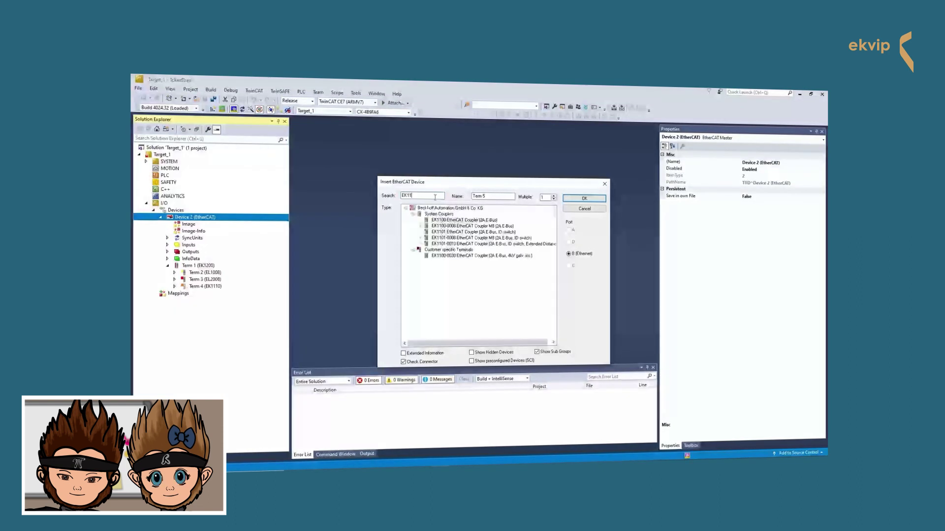
pyautogui.write('00')
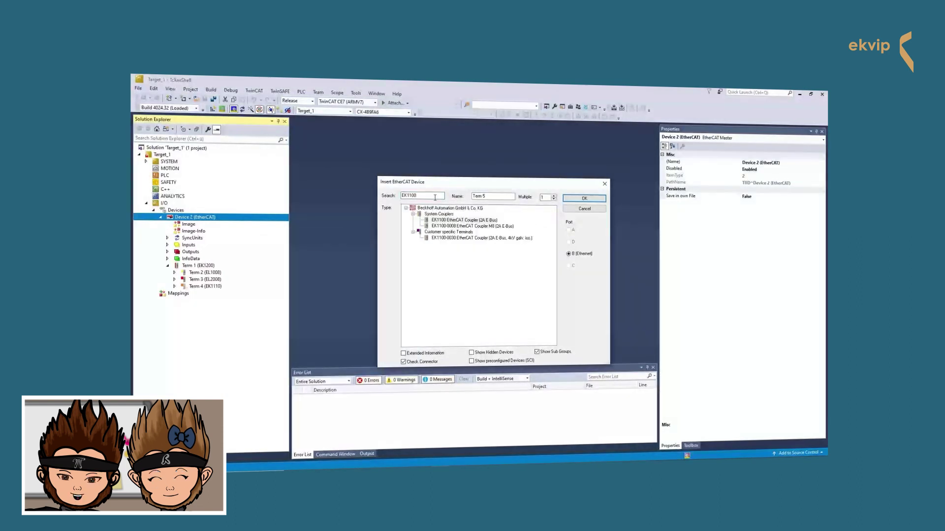
pyautogui.click(467, 221)
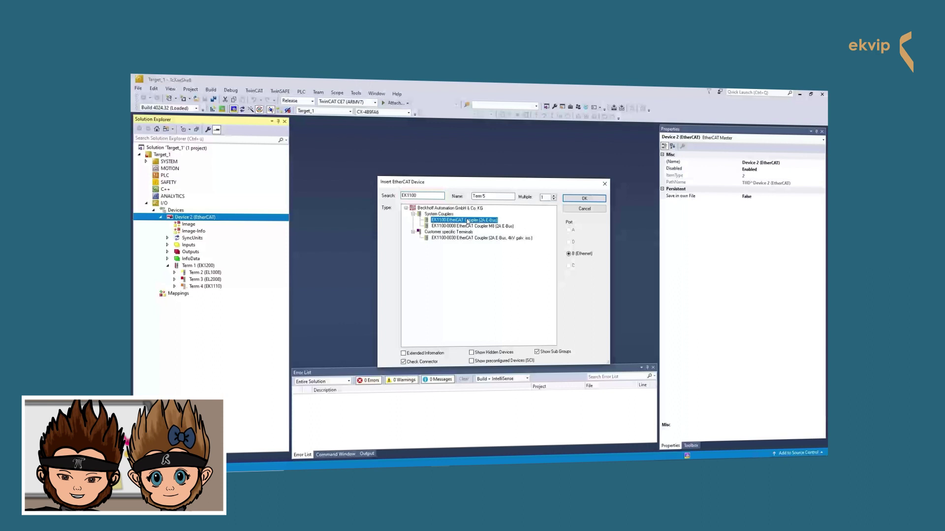
pyautogui.click(584, 199)
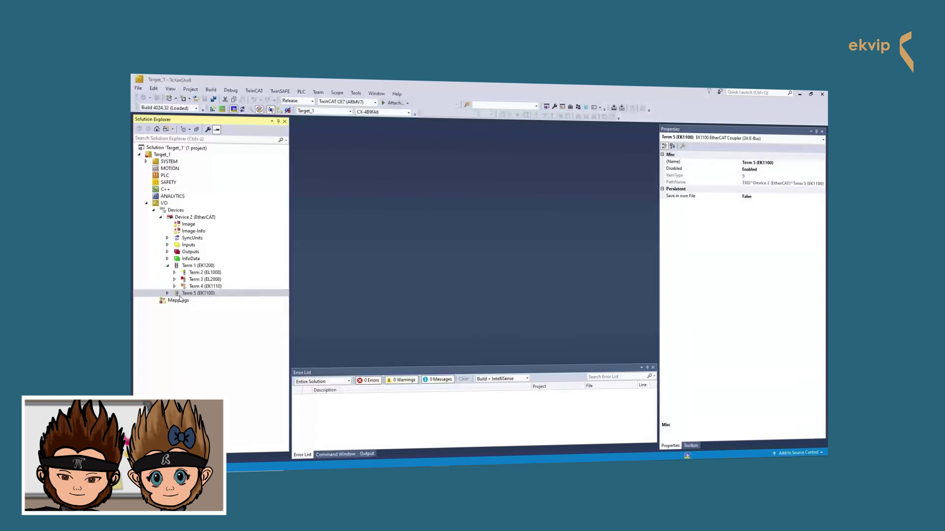
# - Show the EtherCAT addressing settings of Term 3 (EL2008)
pyautogui.click(201, 281)
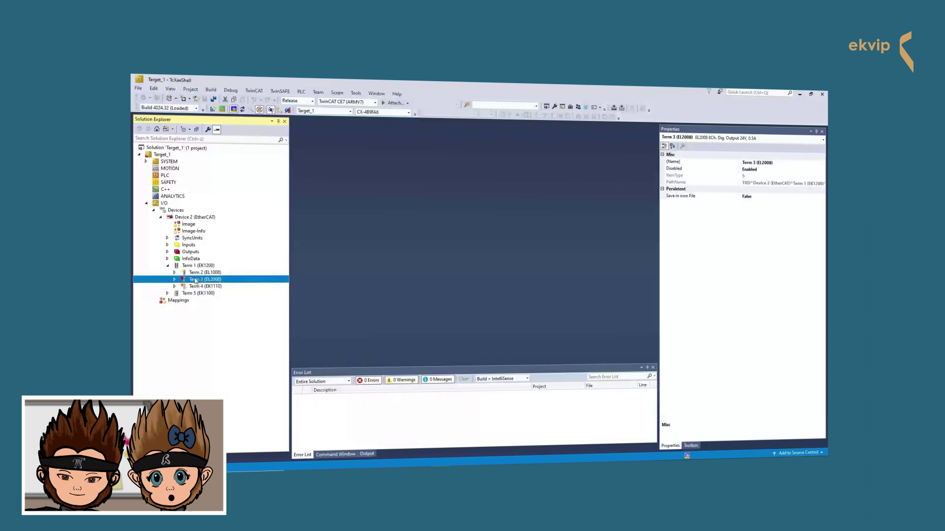
pyautogui.doubleClick(191, 279)
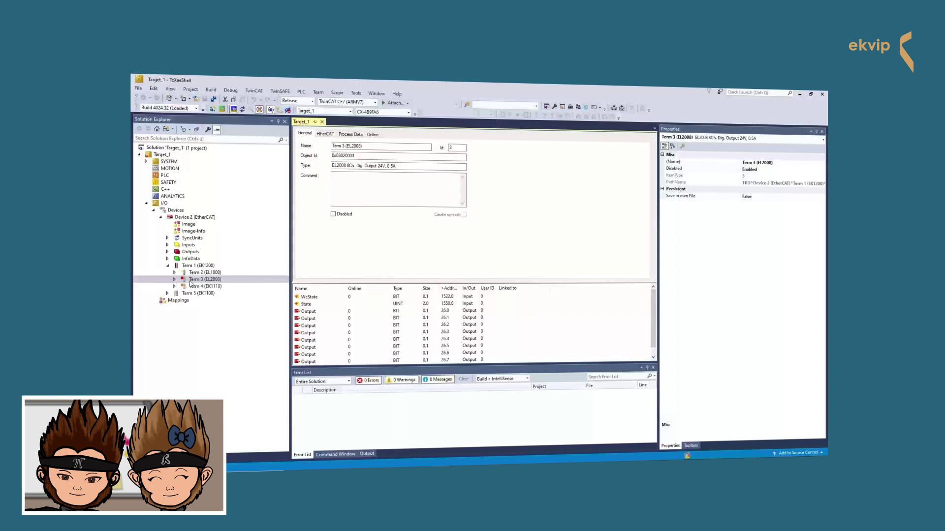
pyautogui.click(324, 133)
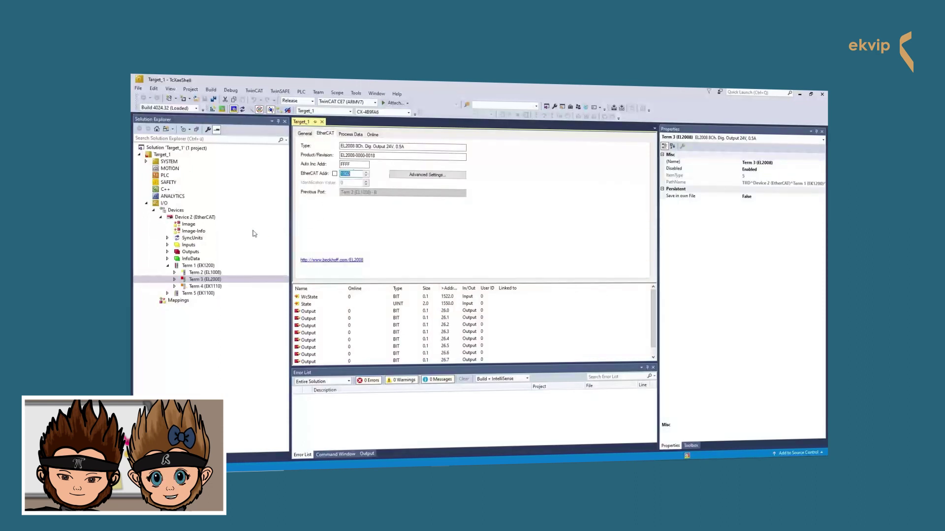
# - Drag Term 2 (EL1008) below Term 3 (EL2008) to swap their order
pyautogui.click(207, 272)
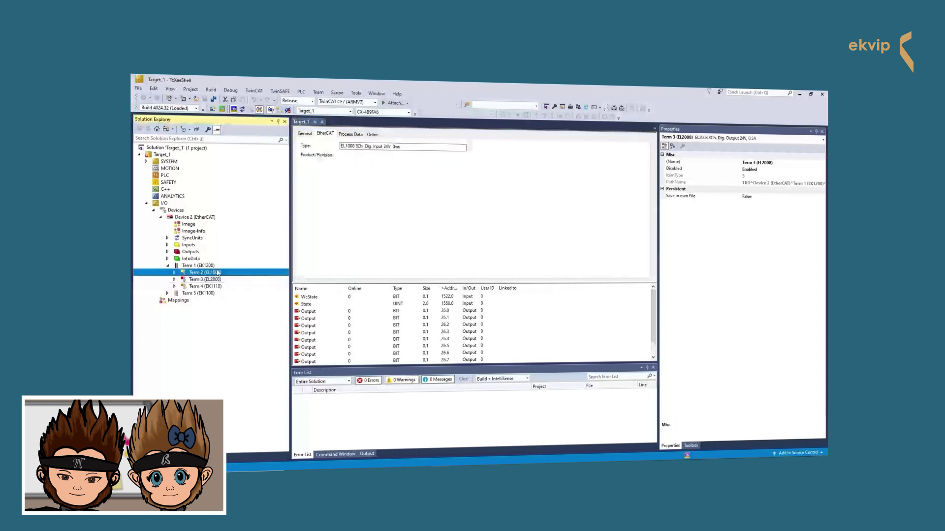
pyautogui.click(213, 279)
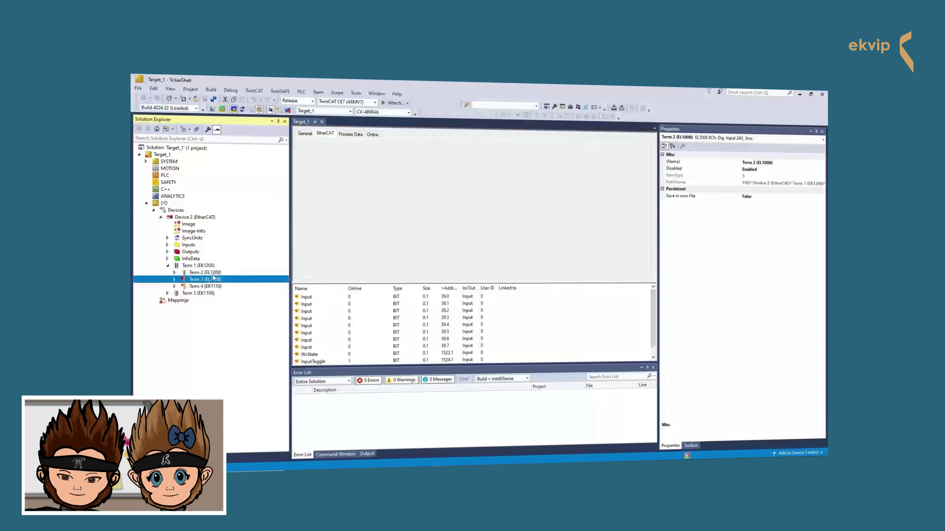
pyautogui.click(208, 272)
pyautogui.moveTo(214, 286); pyautogui.dragTo(214, 288)
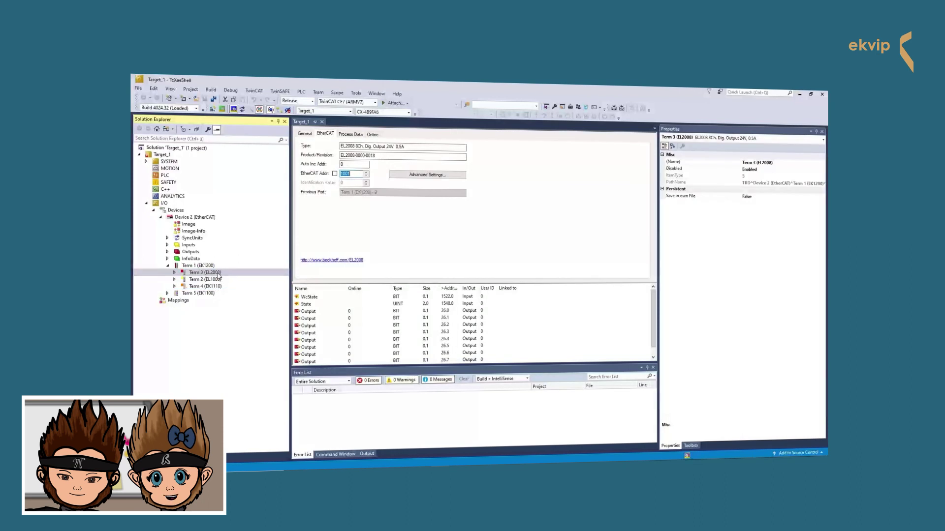
# - Drag Term 3 back below Term 2, restoring the EL1008-then-EL2008 order
pyautogui.click(217, 279)
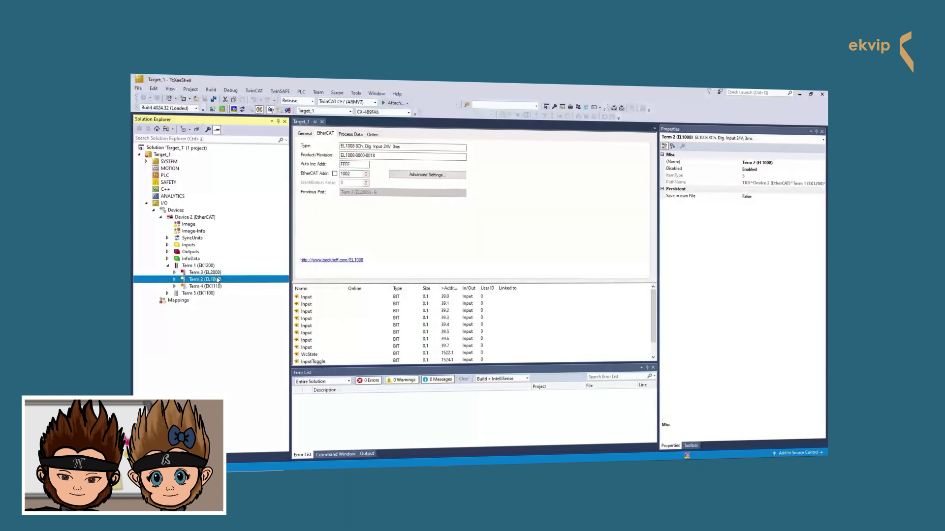
pyautogui.click(222, 274)
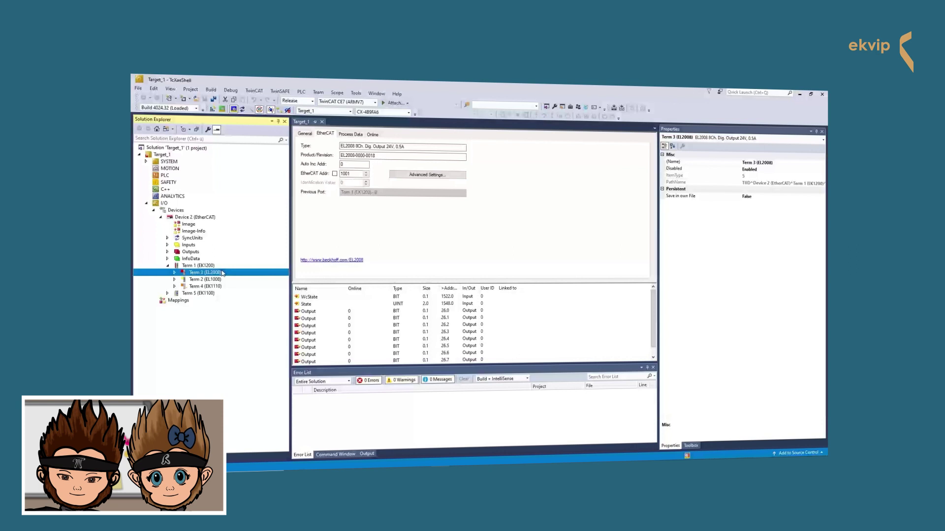
pyautogui.keyDown('shift'); pyautogui.click(222, 287); pyautogui.keyUp('shift')
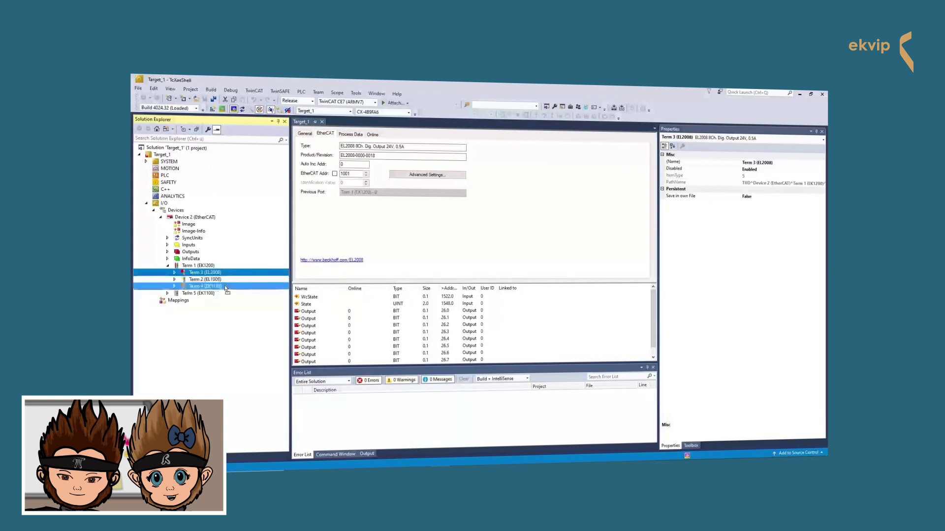
pyautogui.moveTo(221, 286); pyautogui.dragTo(231, 285)
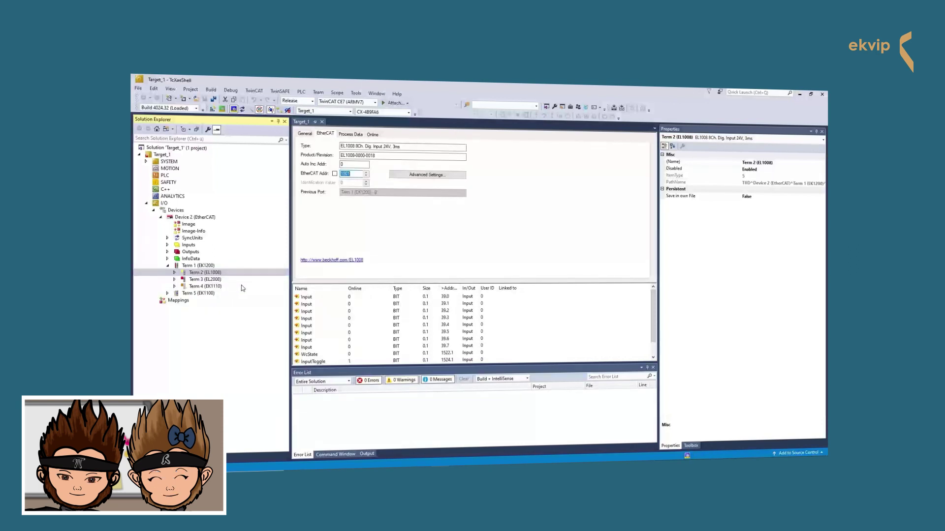
# - Review Term 5 (EL1502) settings and restart TwinCAT in Config Mode
pyautogui.click(358, 173)
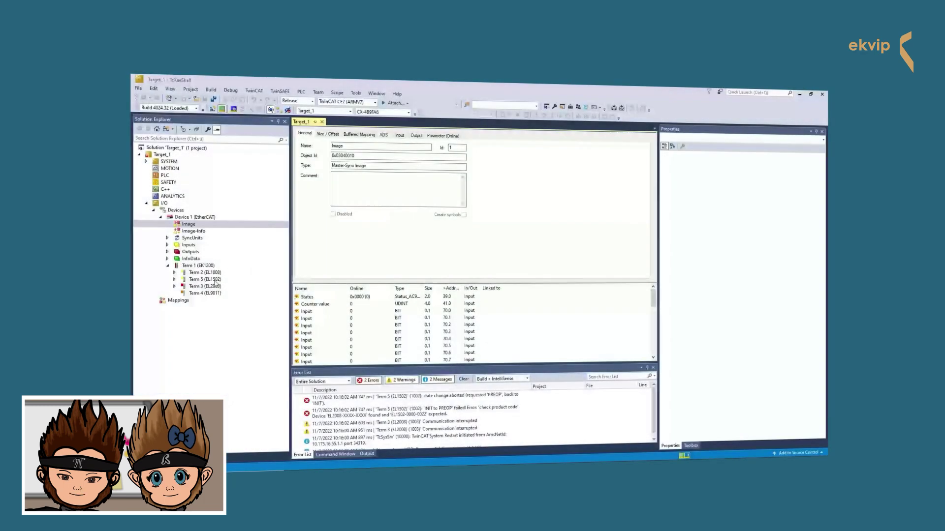
pyautogui.click(207, 279)
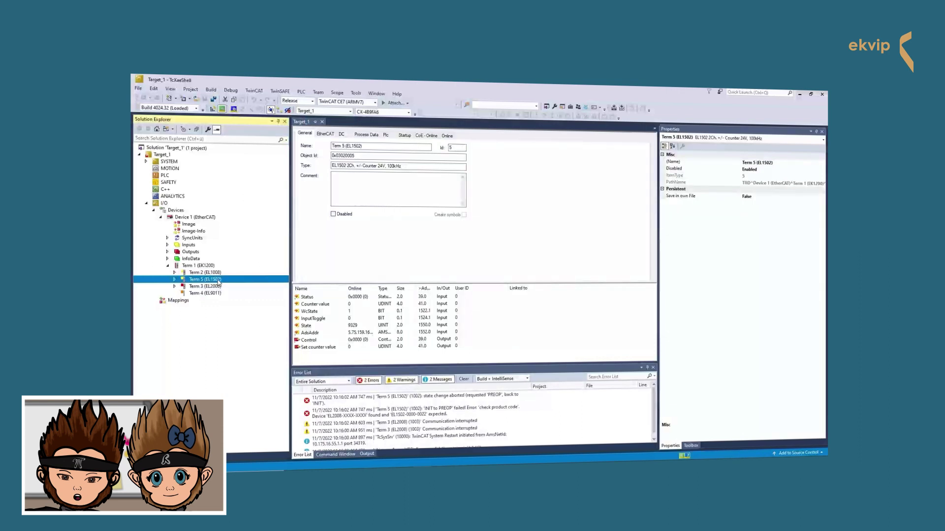
pyautogui.click(233, 110)
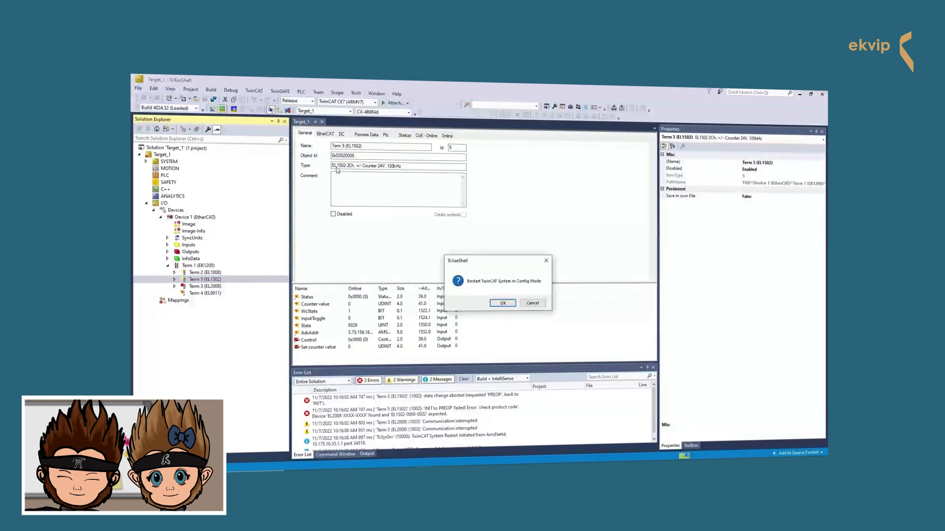
pyautogui.click(499, 303)
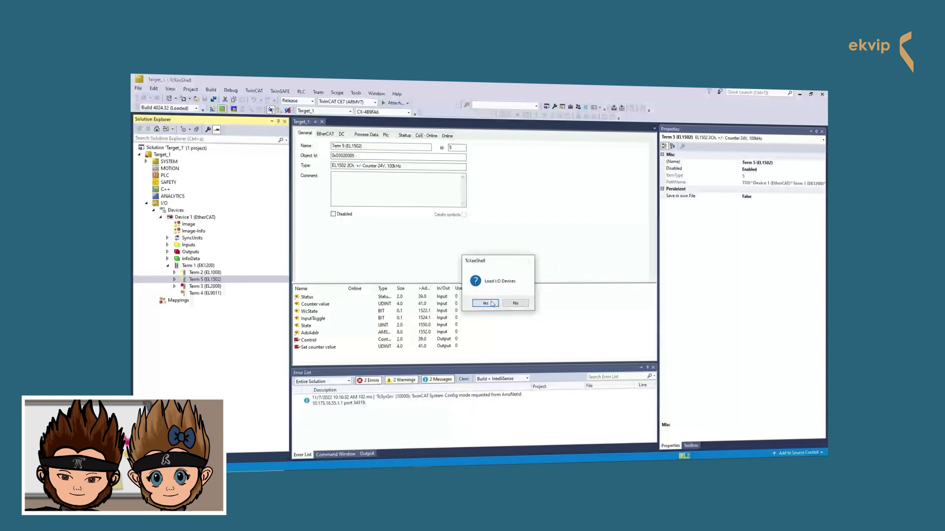
# - Load the I/O devices, answer the Free Run prompt, and check Device 1's Online slave states
pyautogui.click(491, 303)
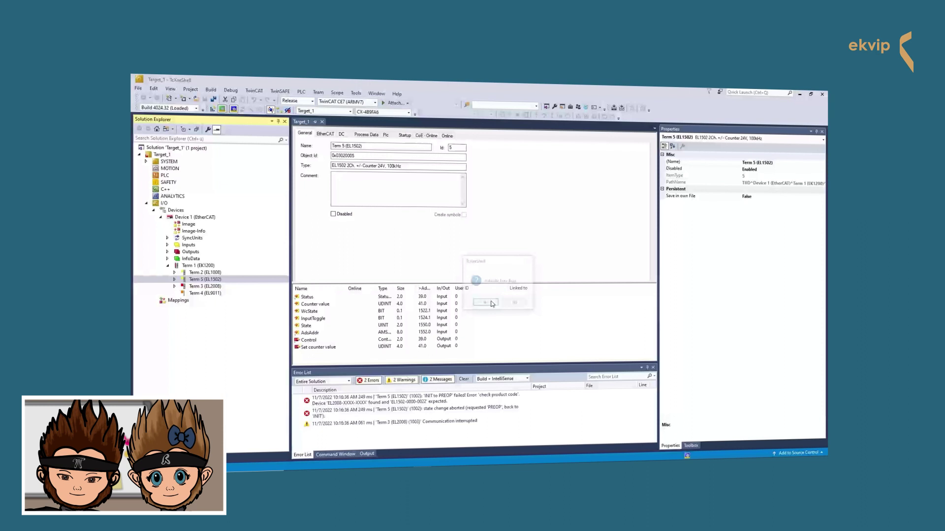
pyautogui.click(490, 303)
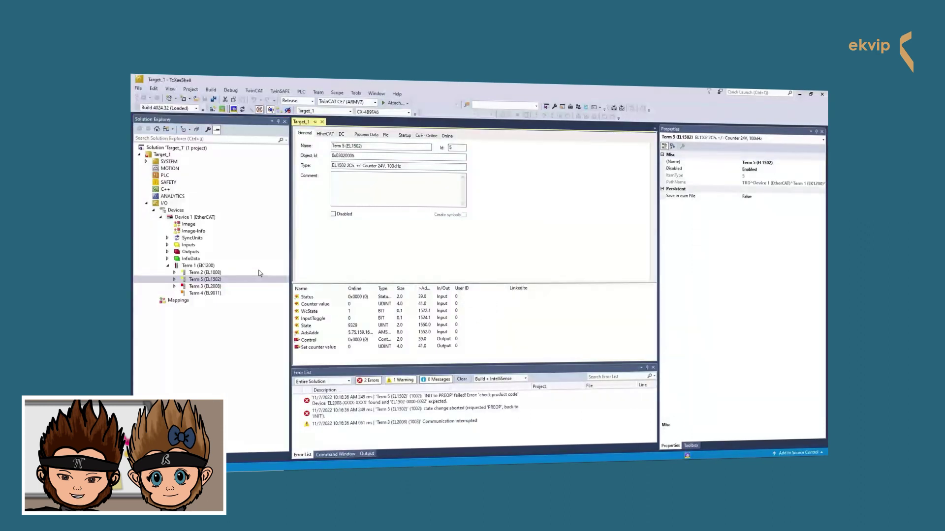
pyautogui.click(200, 217)
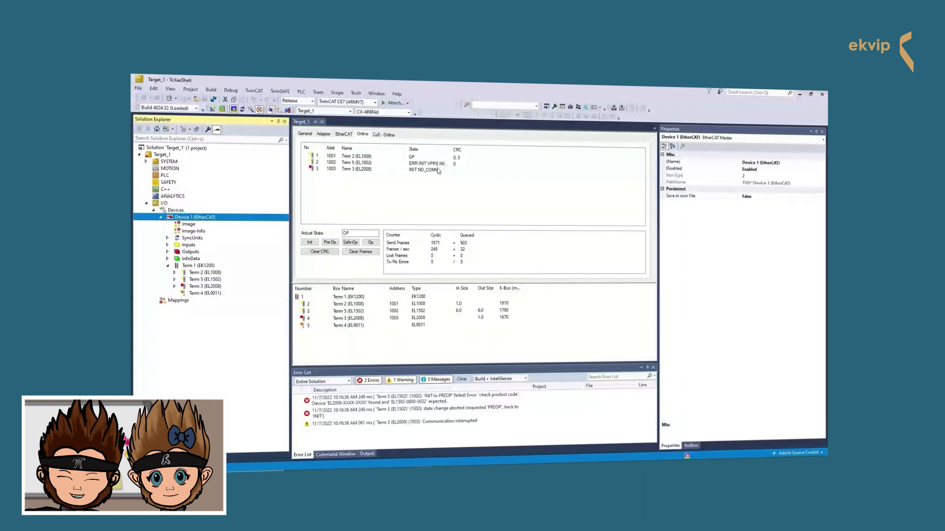
# - Disable Term 5 (EL1502) and view its EtherCAT address settings
pyautogui.click(205, 279)
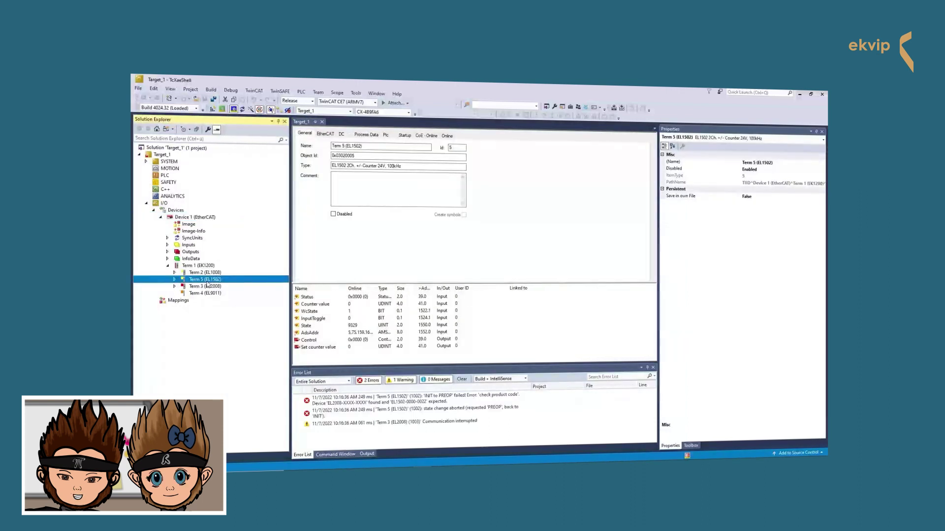
pyautogui.rightClick(206, 283)
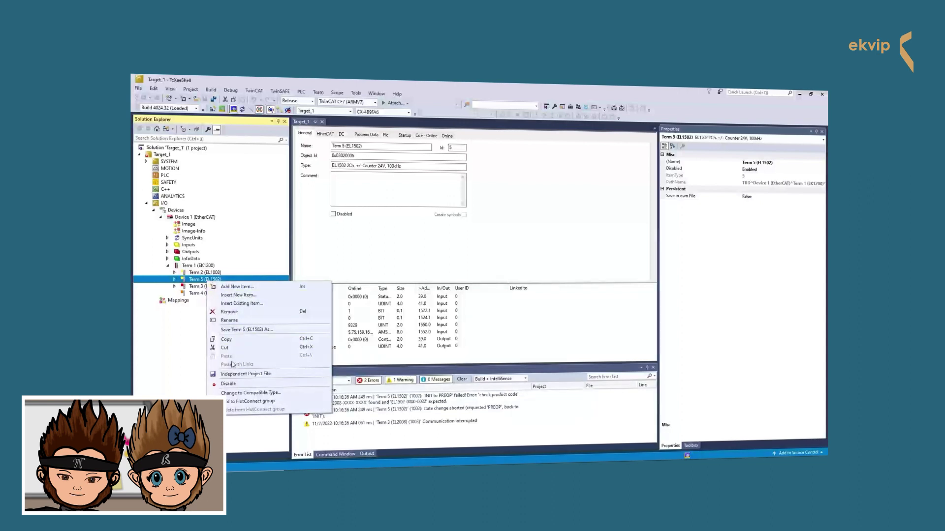
pyautogui.click(228, 384)
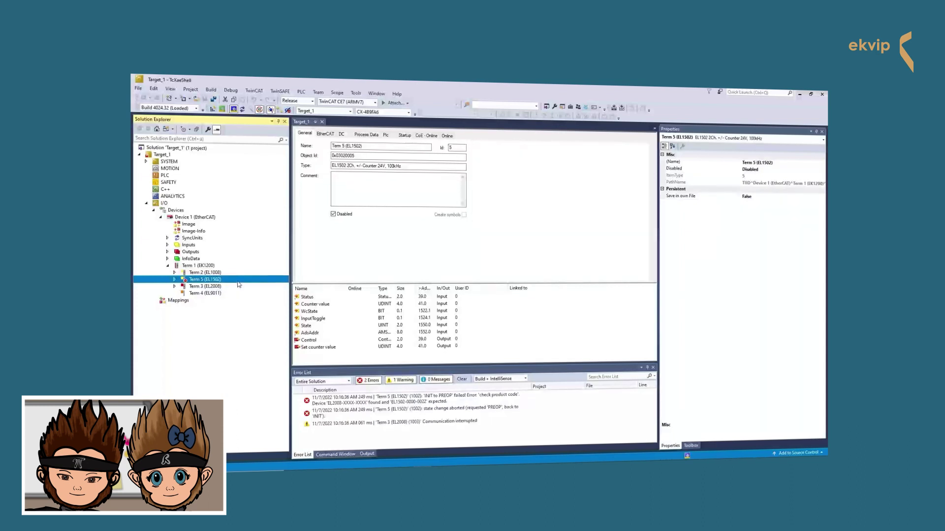
pyautogui.click(325, 138)
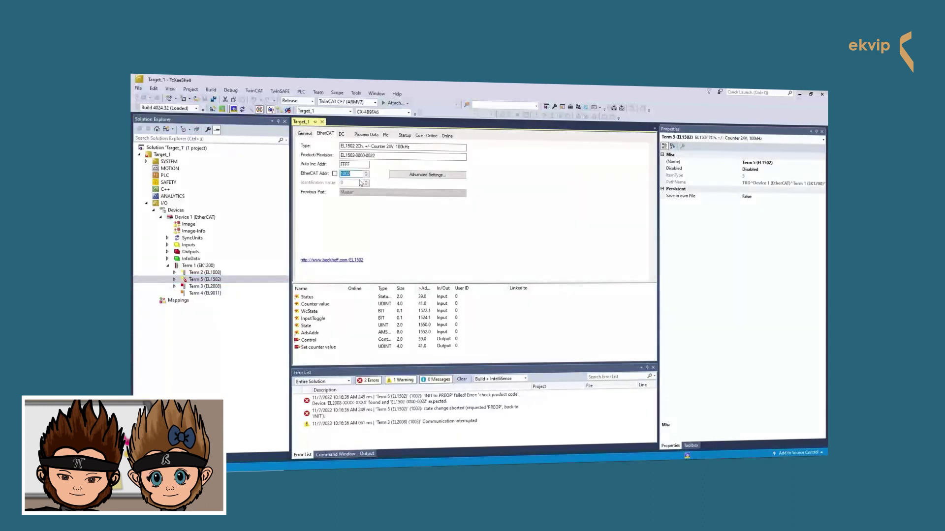
# - Compare Term 3 (EL2008) with Term 5, then reload the I/O devices from the target
pyautogui.click(201, 287)
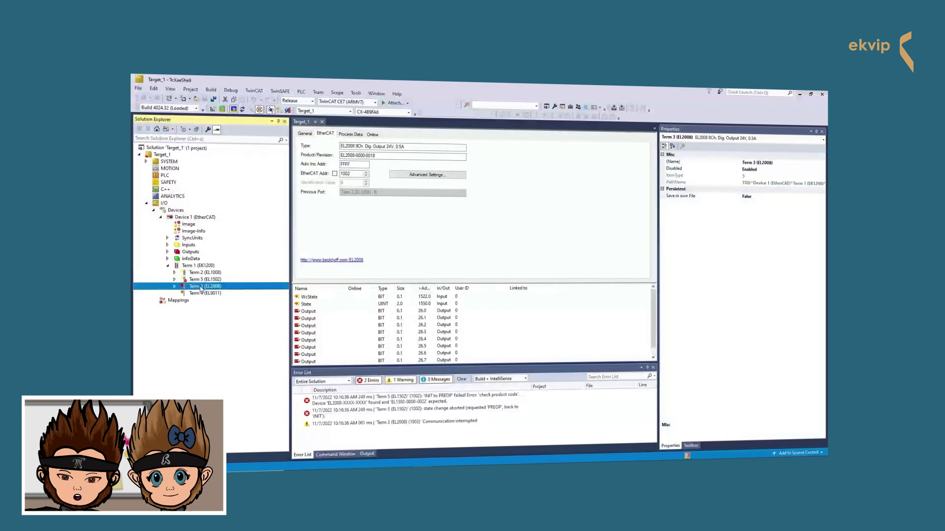
pyautogui.click(203, 281)
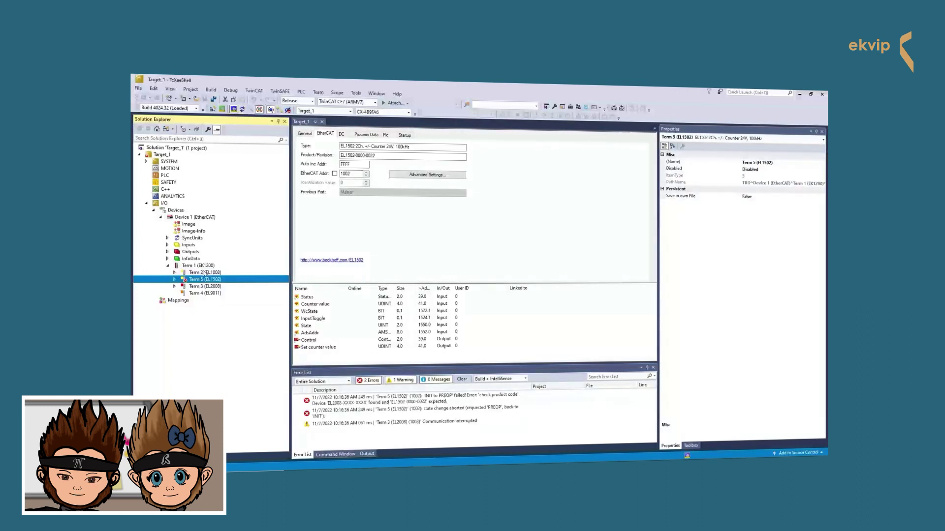
pyautogui.click(242, 109)
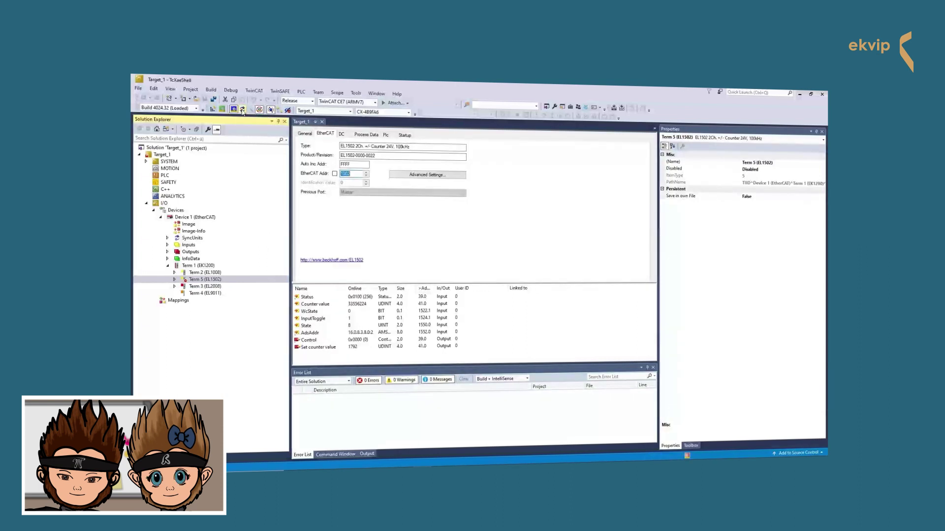
# - Activate the configuration and confirm the TwinCAT restart
pyautogui.click(243, 110)
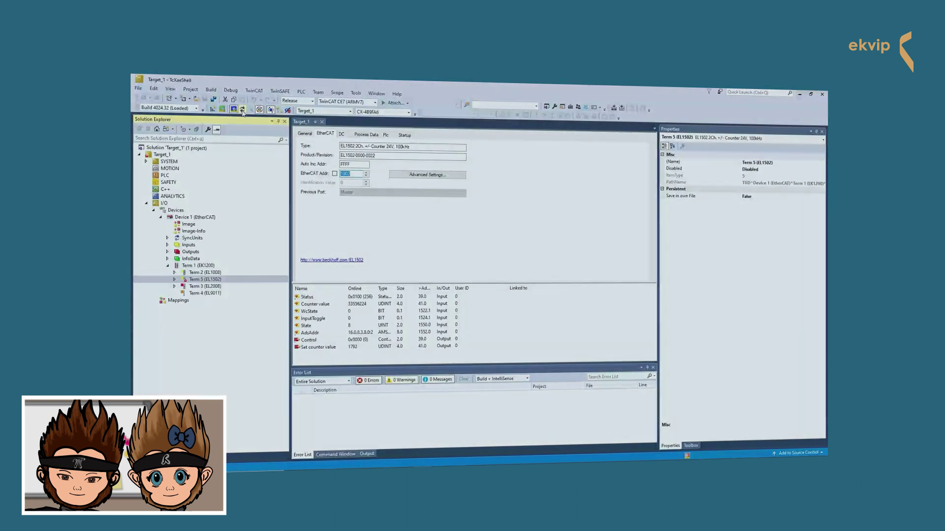
pyautogui.click(405, 333)
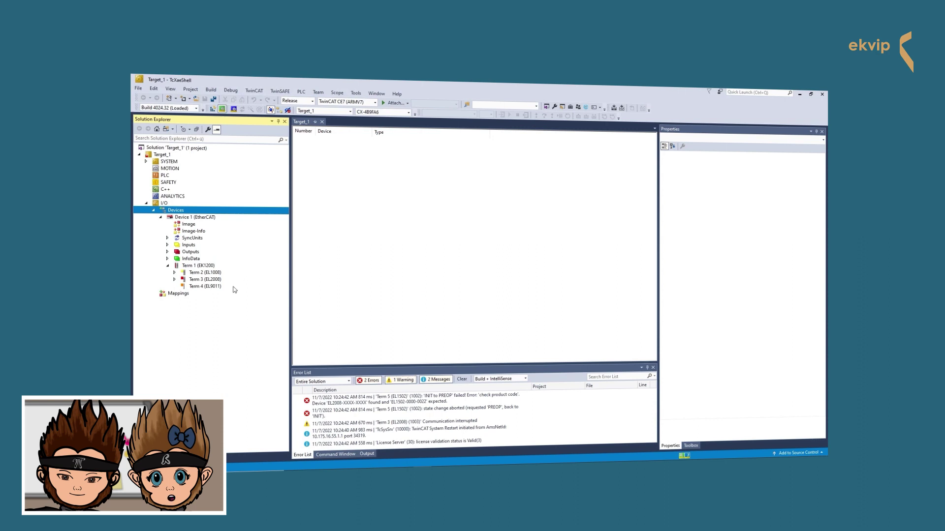
# - Export Device 1 (EtherCAT) as 'Device 1 (EtherCAT).xti' in the Ninja_Project1 folder
pyautogui.click(203, 219)
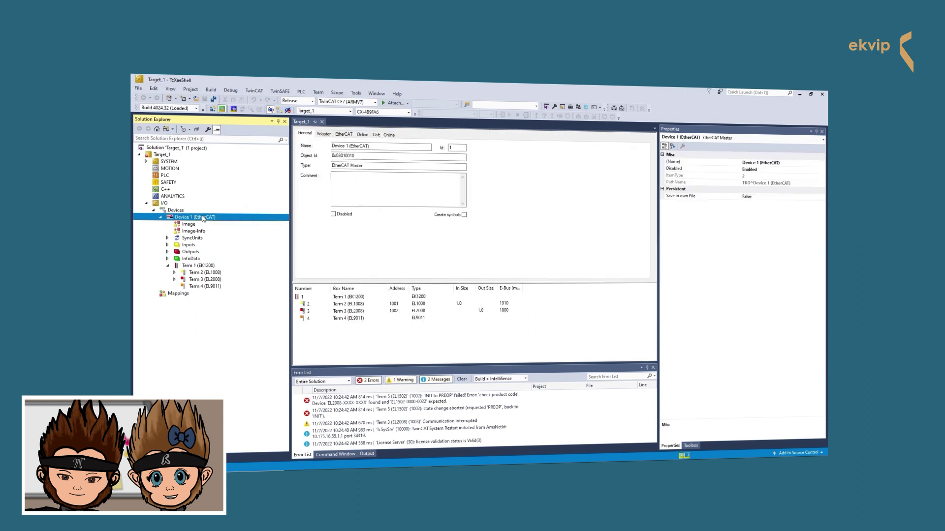
pyautogui.rightClick(203, 219)
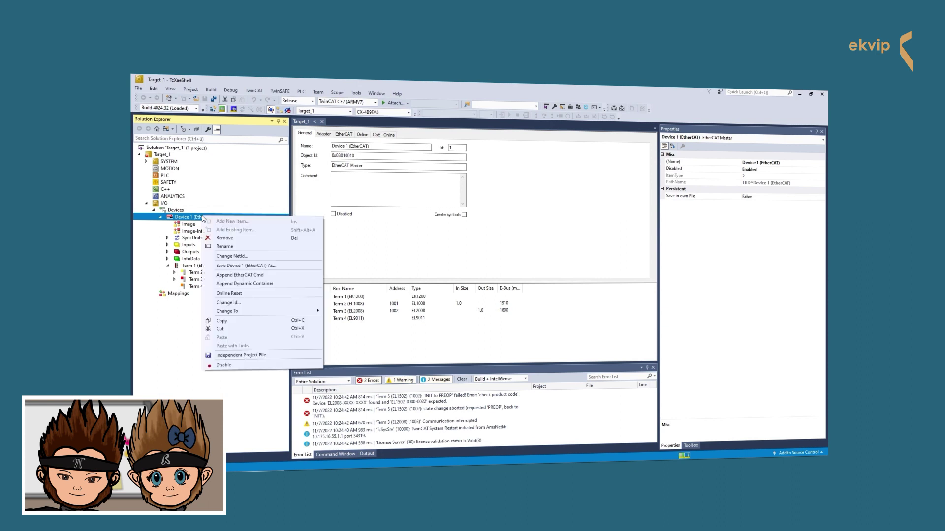
pyautogui.click(263, 268)
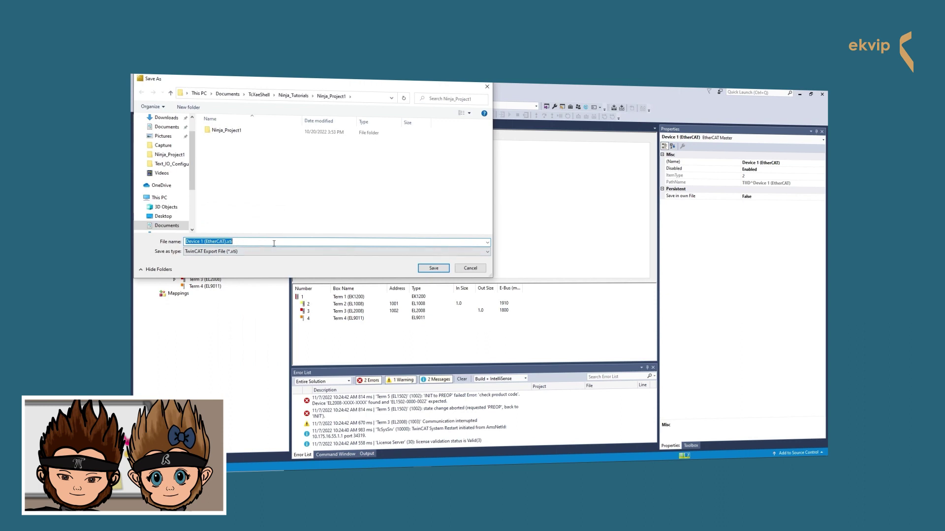
pyautogui.click(432, 269)
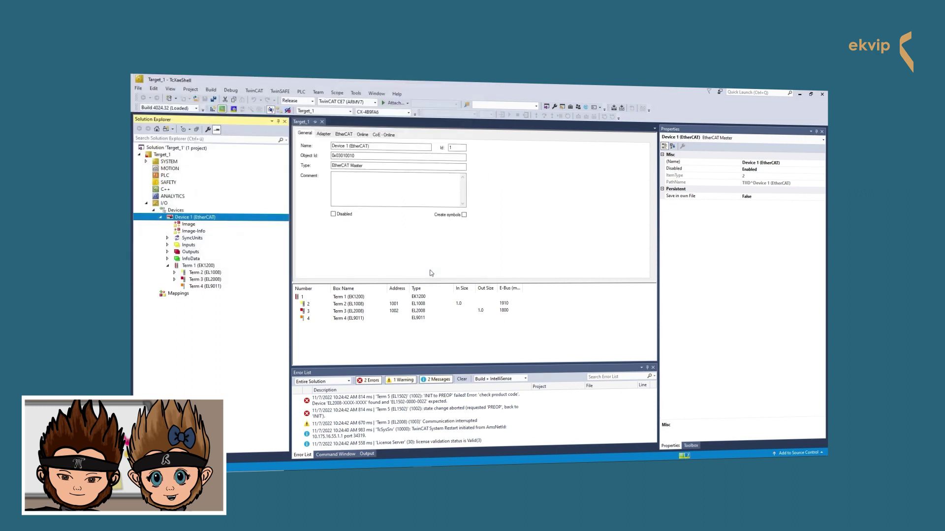
# - Remove Device 1 (EtherCAT) from the I/O devices
pyautogui.rightClick(206, 219)
pyautogui.click(228, 241)
pyautogui.press('Return')
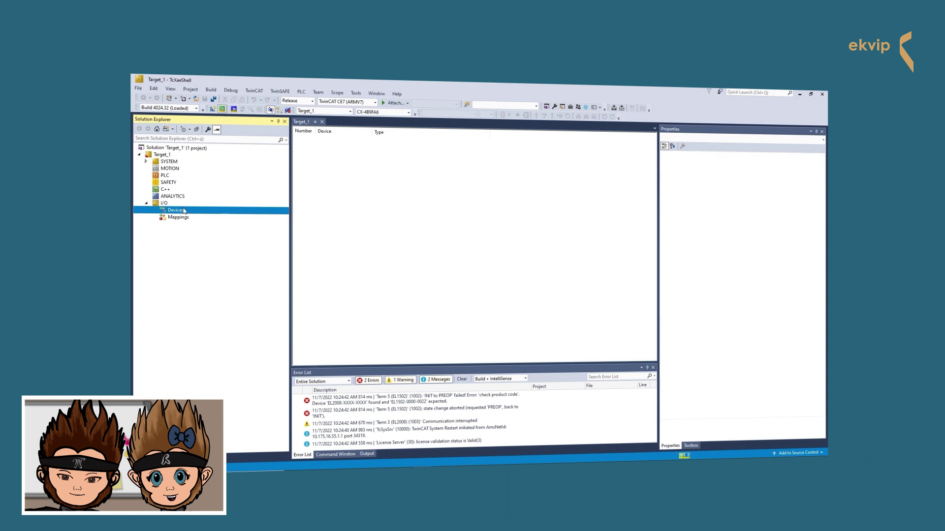
# - Re-add the device from the exported 'Device 1 (EtherCAT).xti' file via Add Existing Item
pyautogui.rightClick(183, 212)
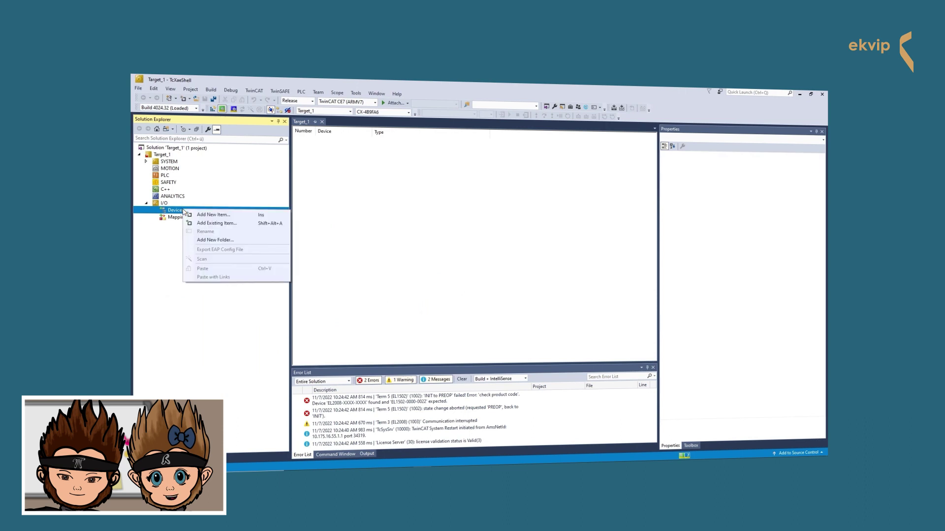
pyautogui.click(221, 226)
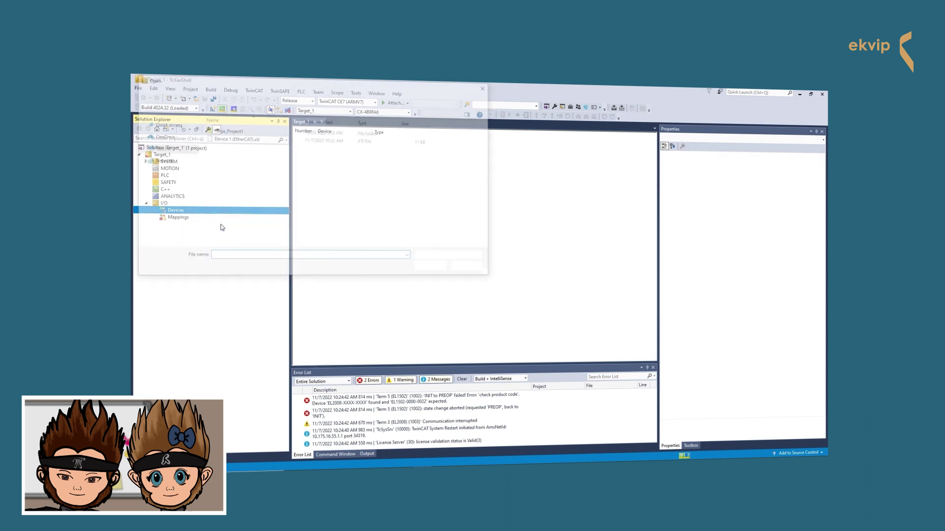
pyautogui.click(251, 138)
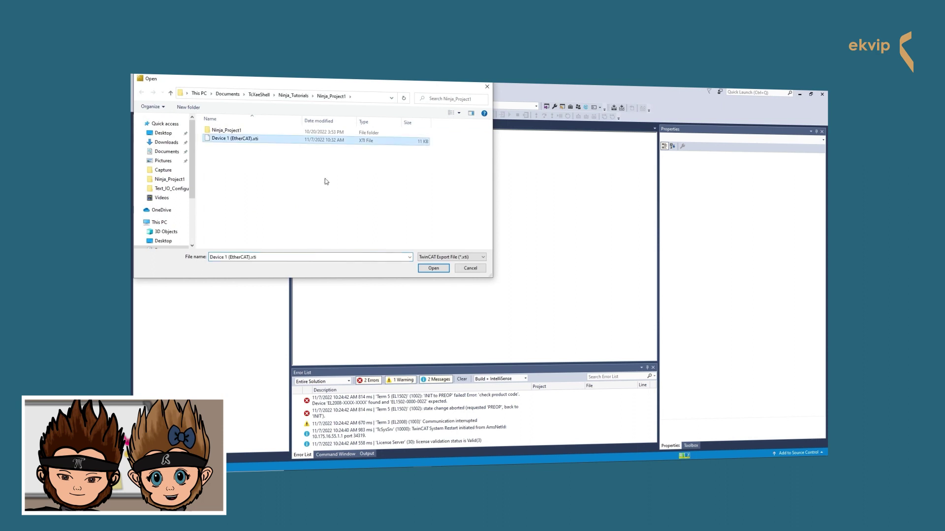
pyautogui.click(426, 269)
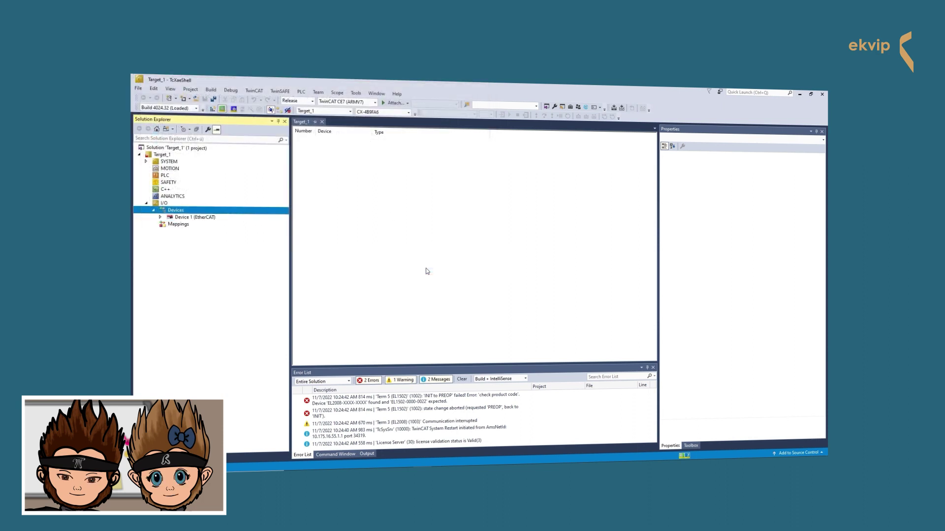
# - Expand Device 1 and the EK1200 coupler Term 1 to show the restored terminals
pyautogui.click(162, 217)
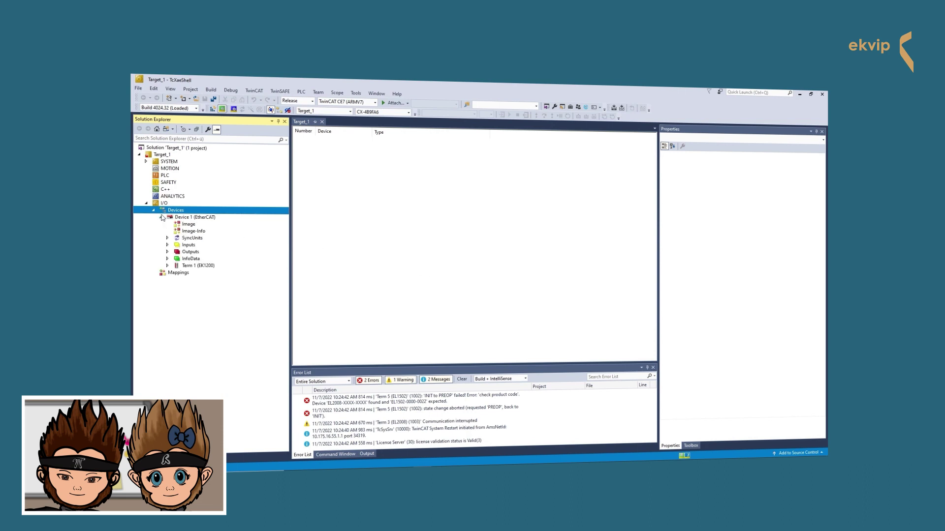
pyautogui.click(195, 265)
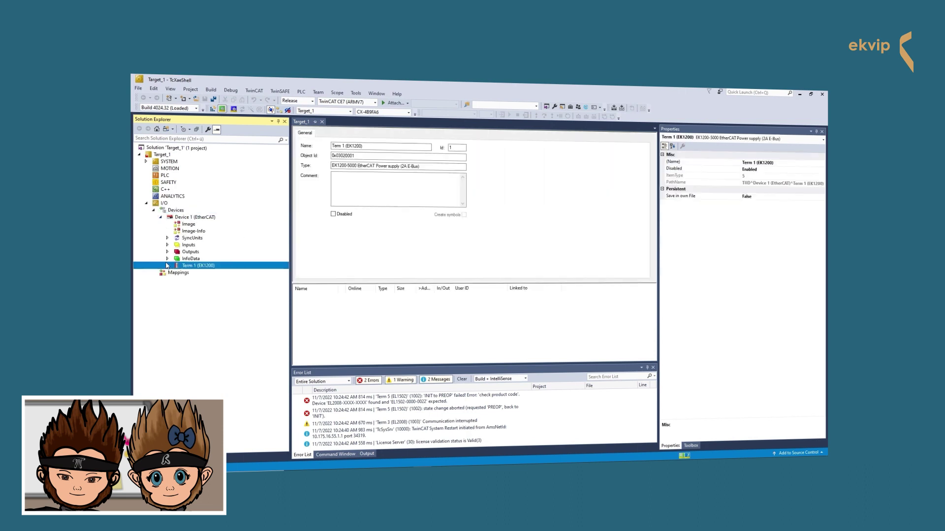
pyautogui.click(168, 266)
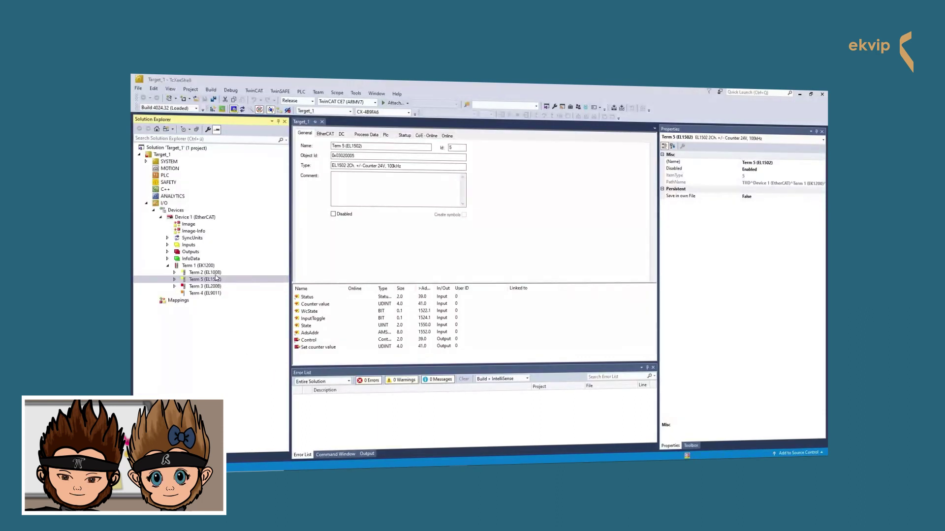
# - Scan the EtherCAT bus and mark configured Term 5 (EL1502) as disabled in Check Configuration
pyautogui.click(212, 220)
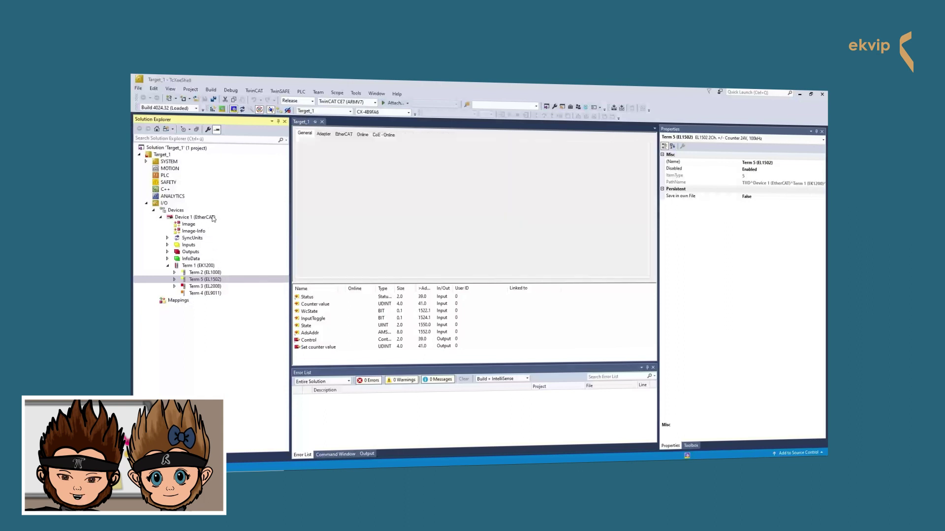
pyautogui.rightClick(214, 219)
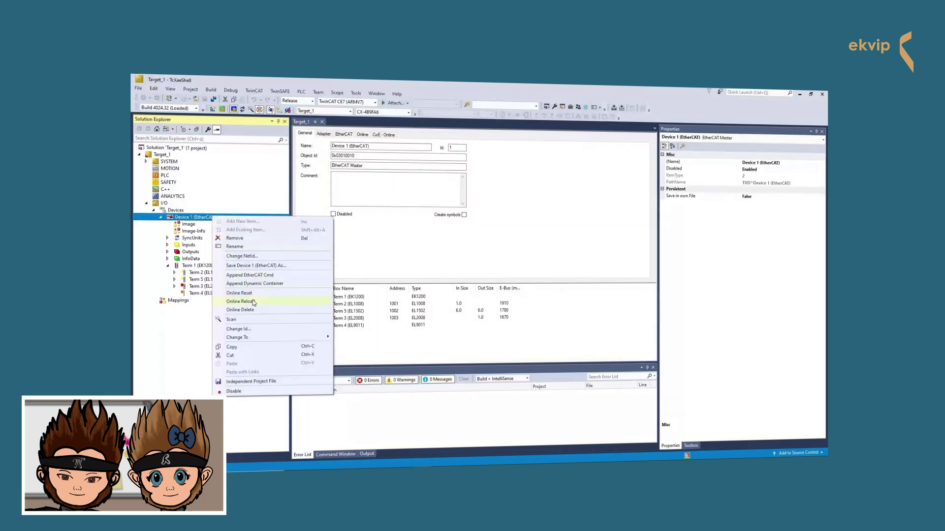
pyautogui.click(246, 317)
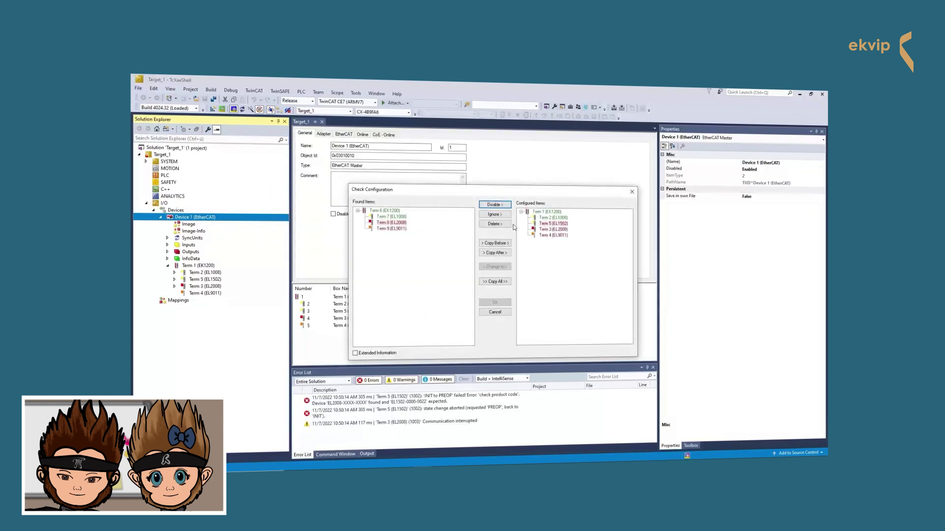
pyautogui.click(554, 226)
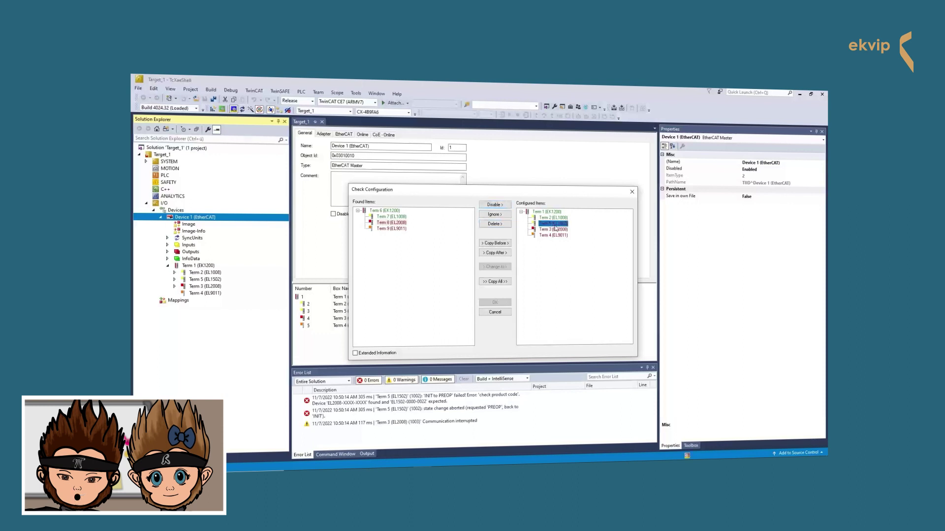
pyautogui.click(502, 207)
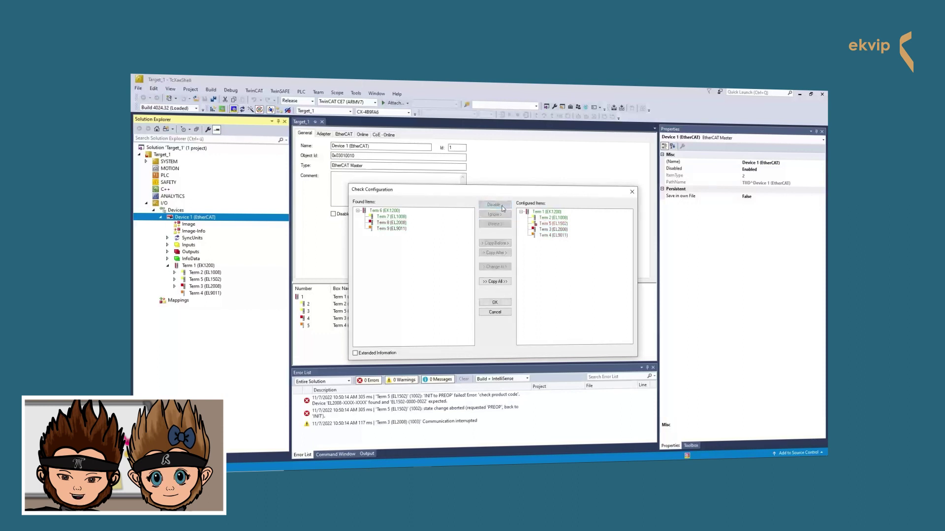